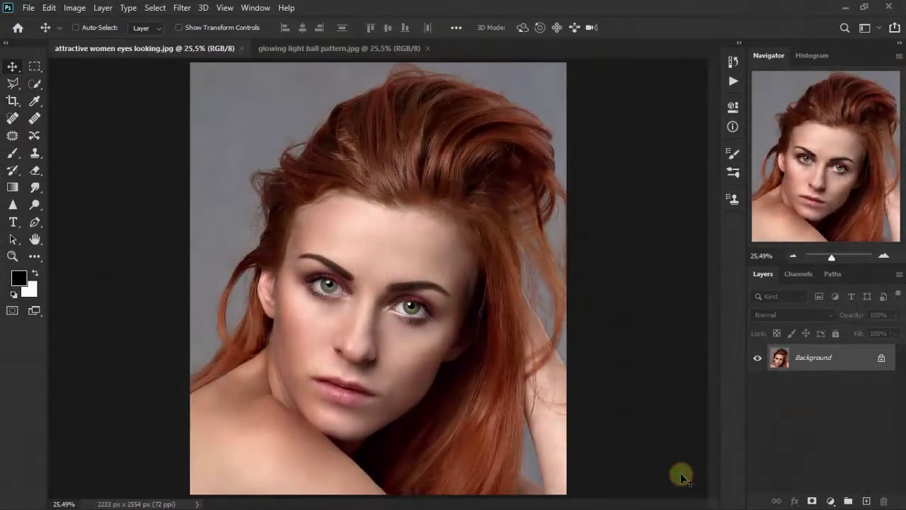
Add a new empty layer named 'gray' above the portrait.
click(332, 47)
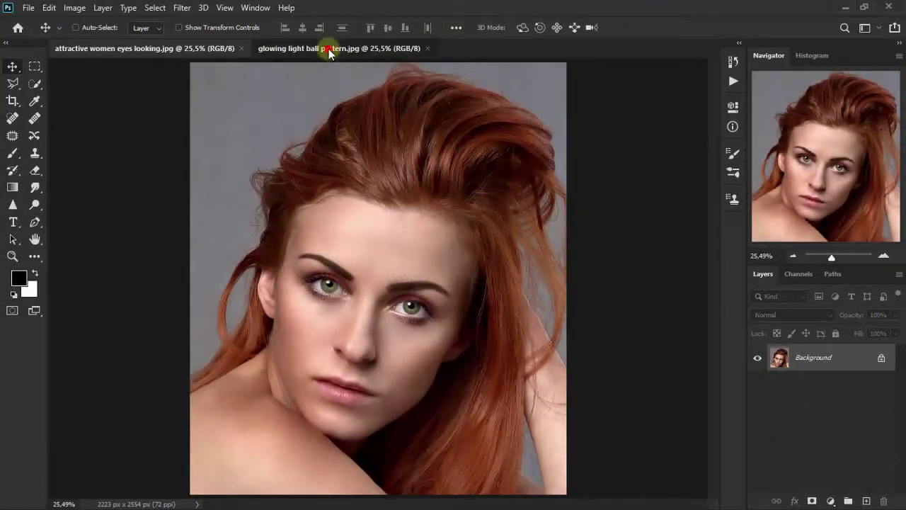
click(191, 49)
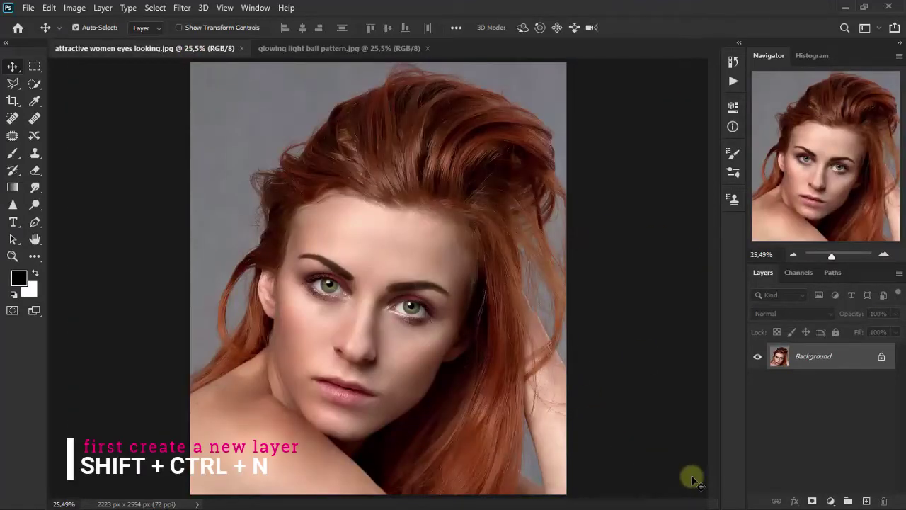
key(ctrl+shift+n)
text(gray)
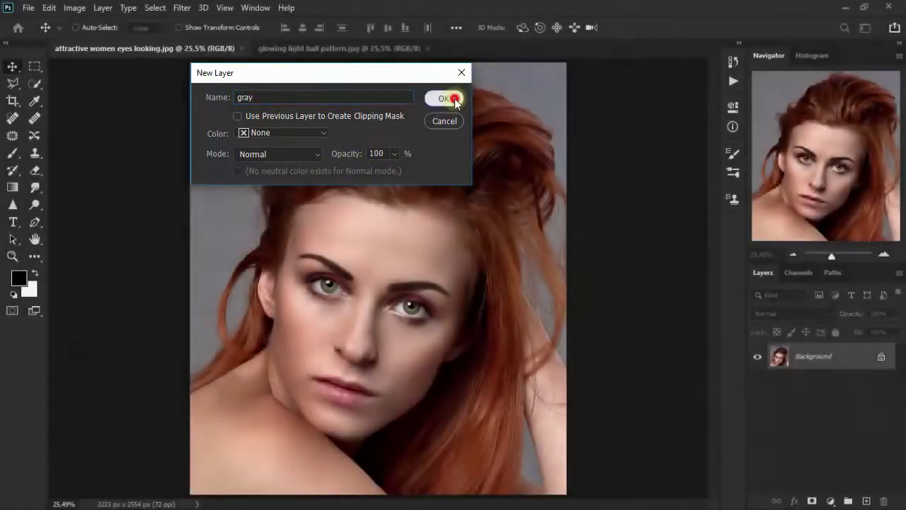
click(453, 103)
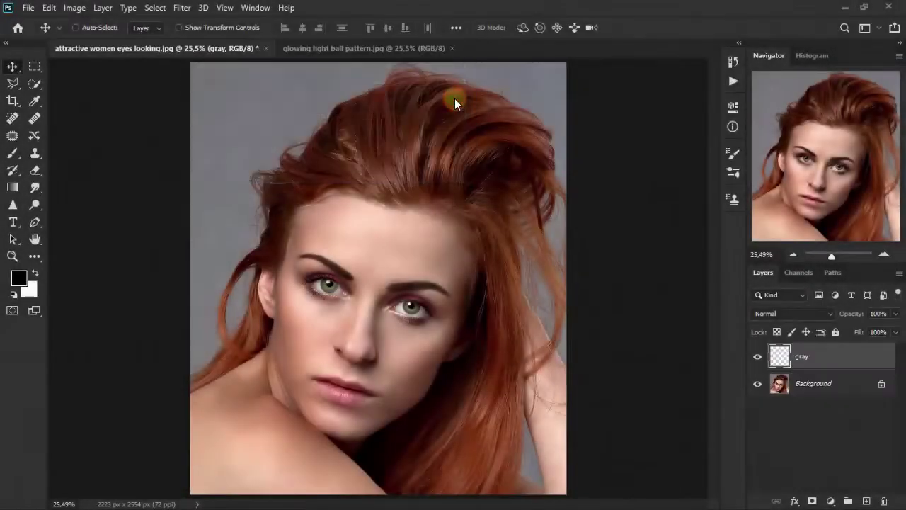
Set the foreground colour to mid grey 808080.
click(19, 279)
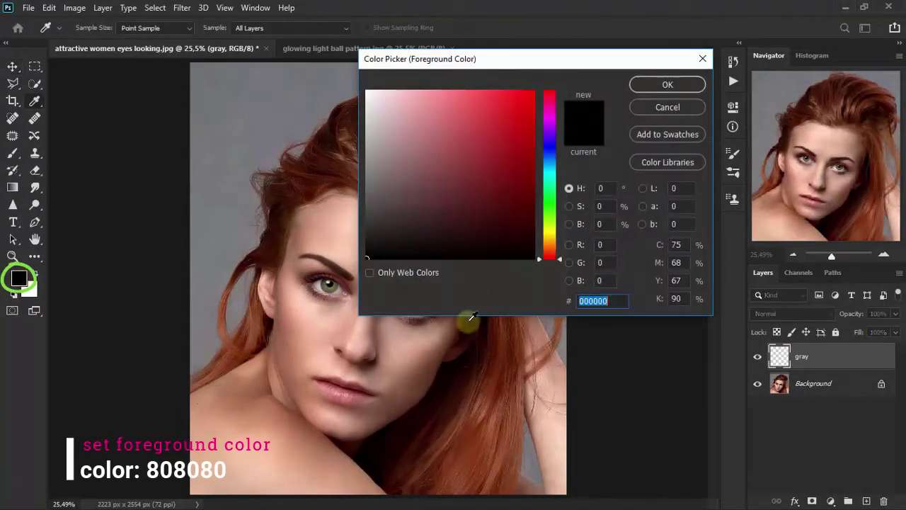
text(8080)
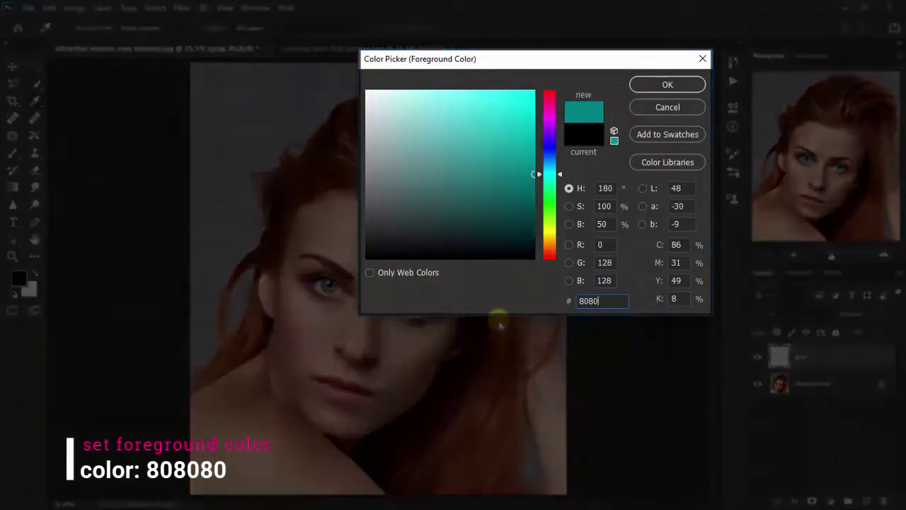
text(80)
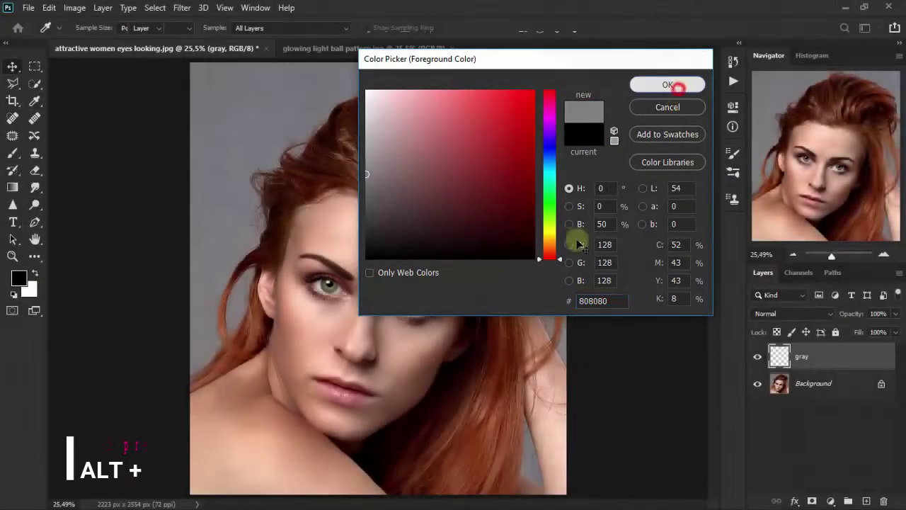
click(678, 86)
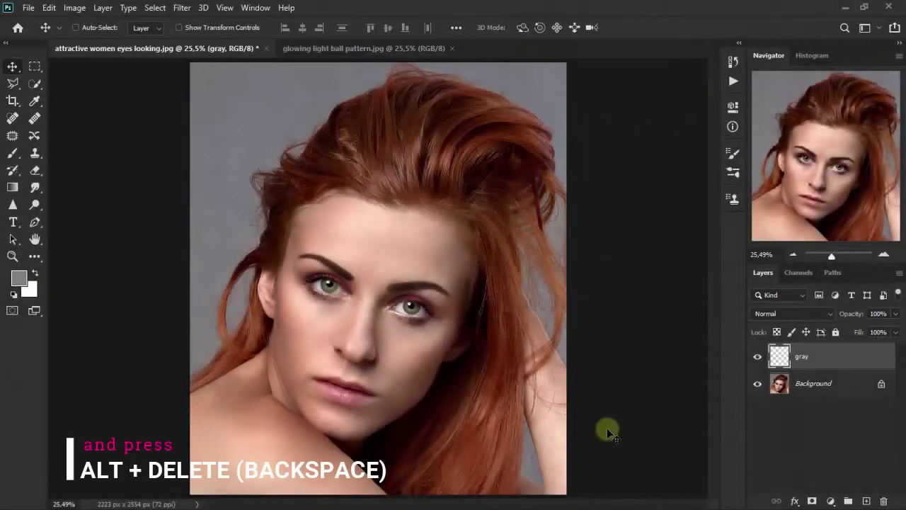
Fill the gray layer with mid grey and set it to Multiply at 82% opacity.
key(alt+BackSpace)
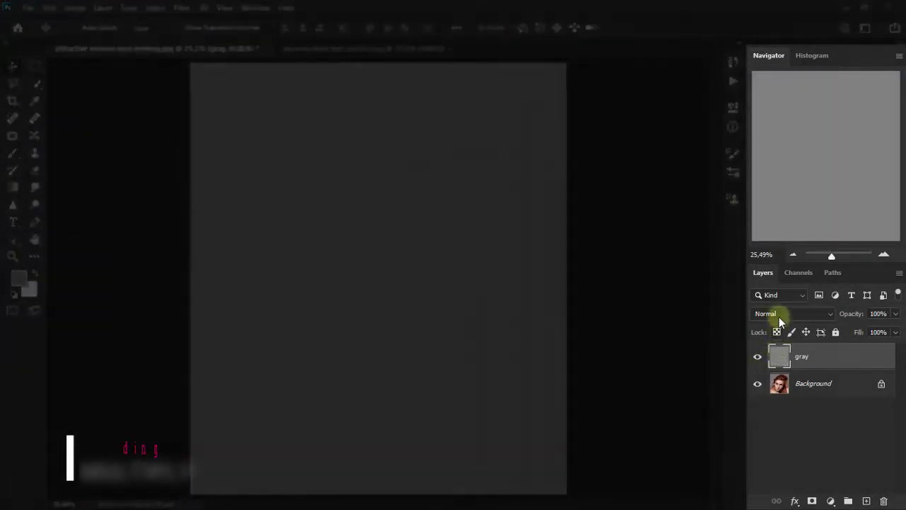
click(779, 314)
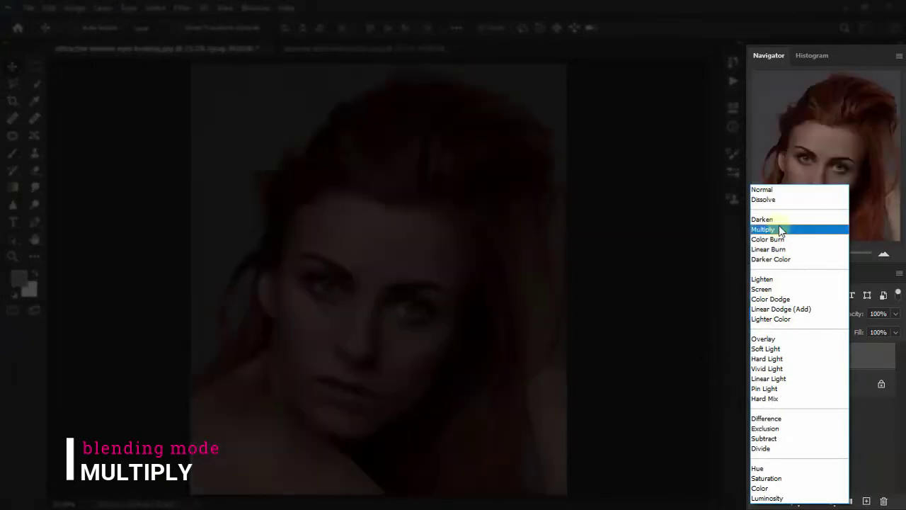
click(779, 230)
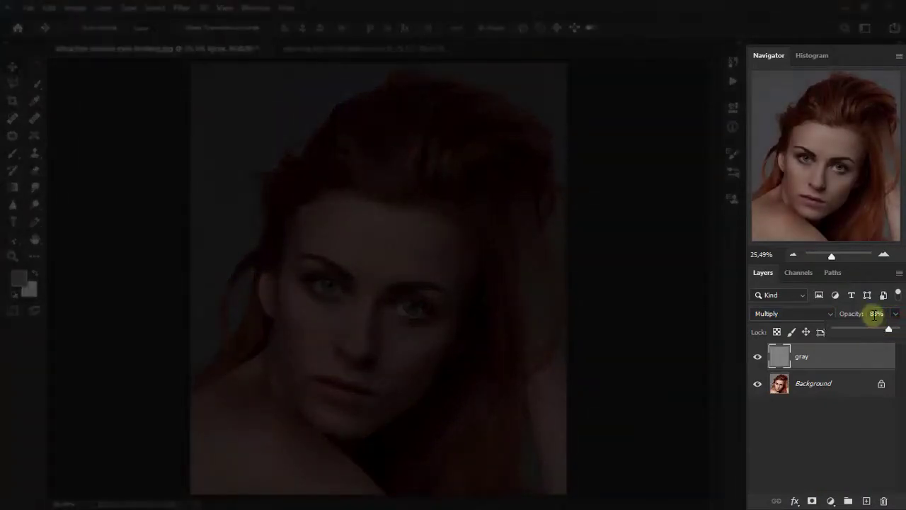
text(85)
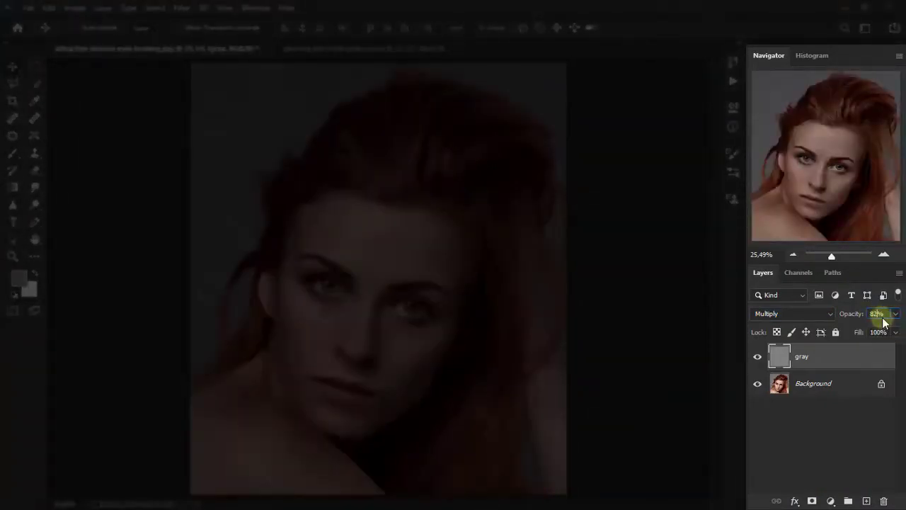
click(883, 314)
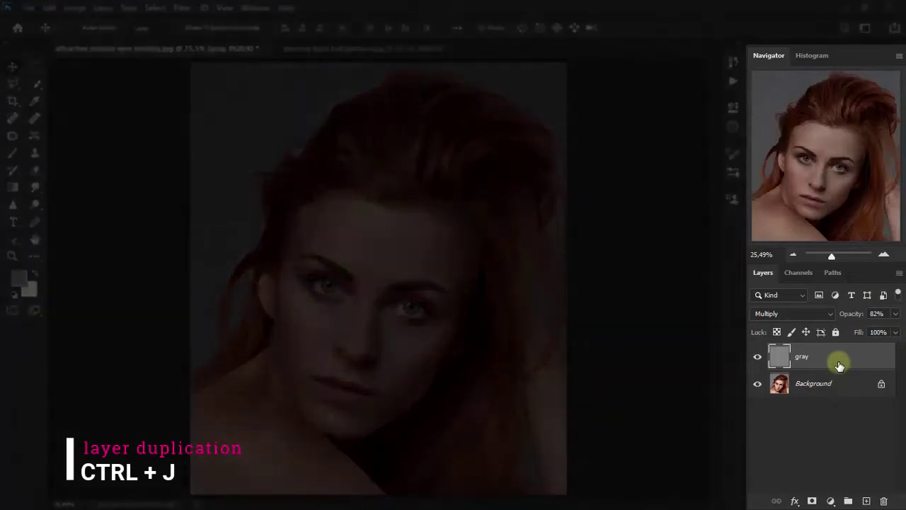
Duplicate the gray layer at 100% opacity, add a layer mask, and set the Eraser to 14% opacity.
key(ctrl+j)
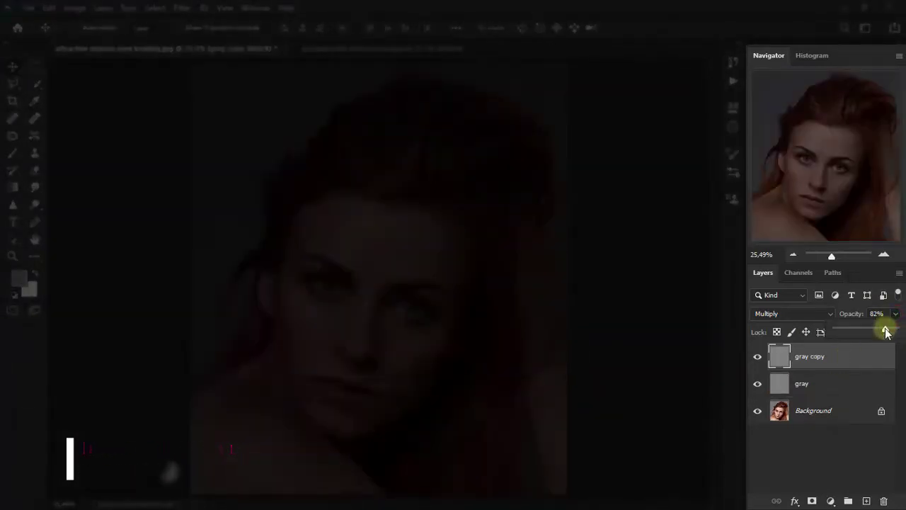
drag(894, 331, 901, 330)
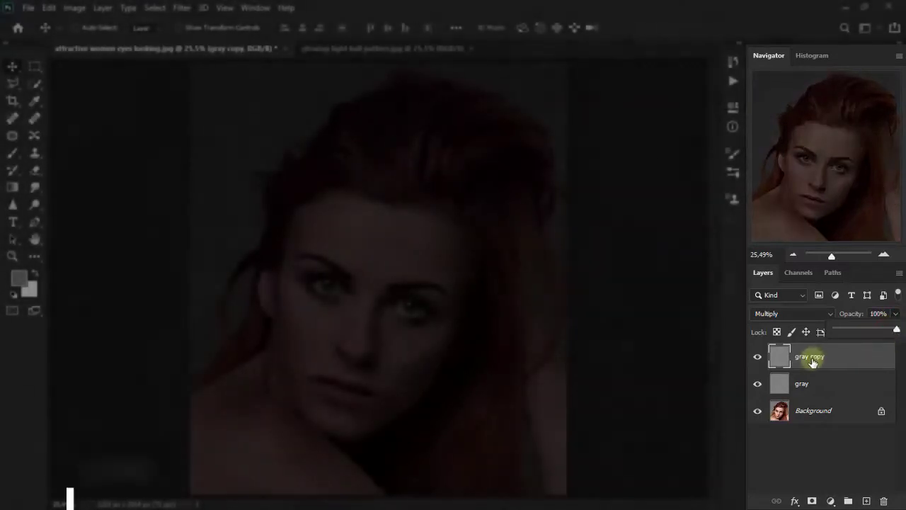
click(813, 501)
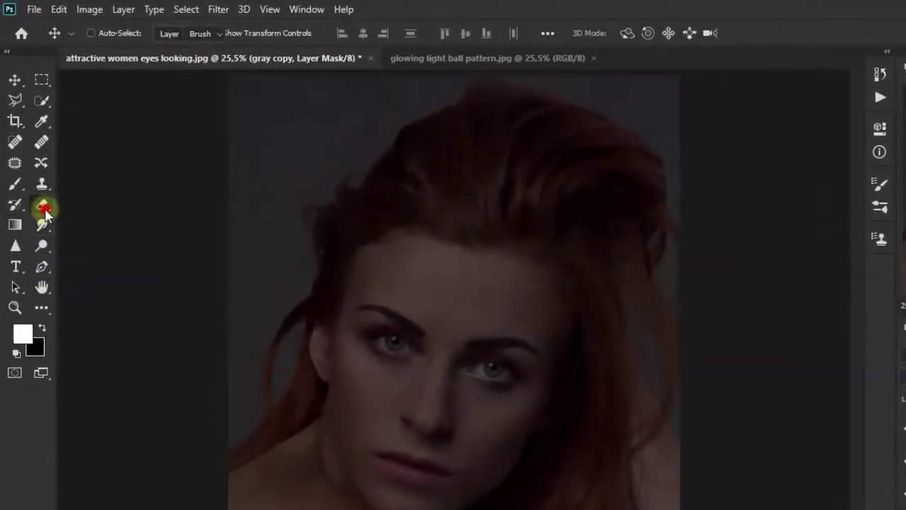
right_click(38, 185)
click(86, 186)
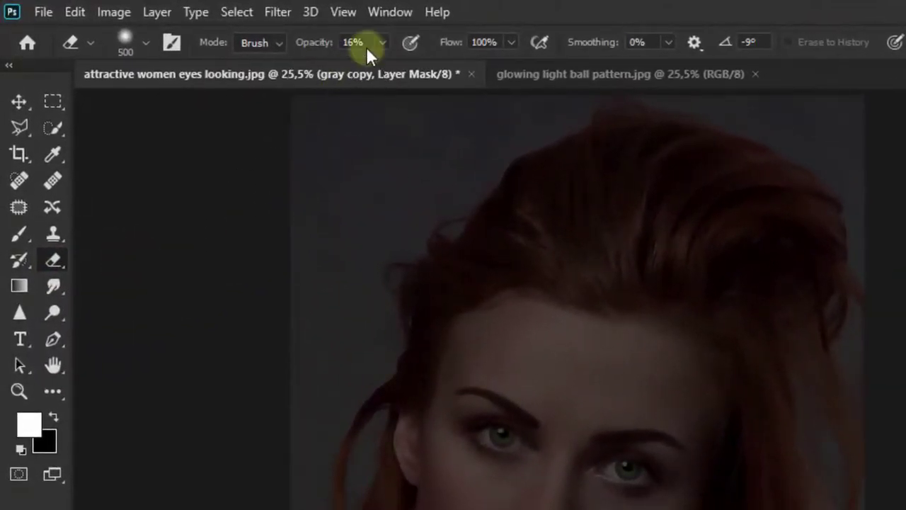
drag(381, 67, 378, 67)
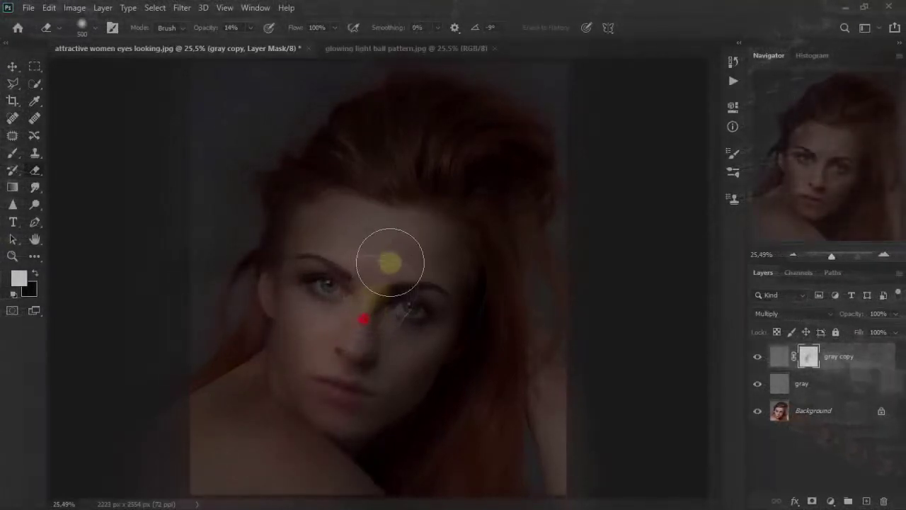
Erase the mask over forehead, brows, eyes, nose, neck and shoulder to brighten them.
mouse_move(384, 299)
mouse_down()
mouse_move(313, 252)
mouse_move(439, 307)
mouse_move(276, 397)
mouse_up()
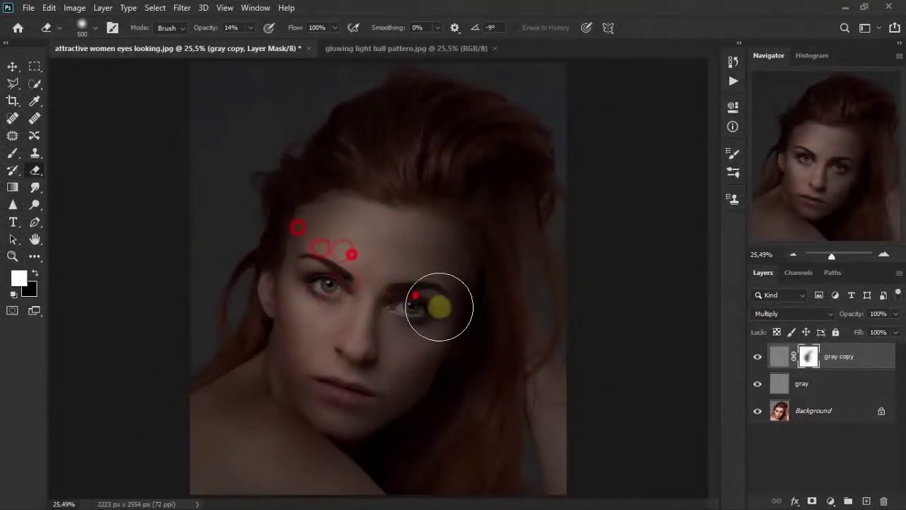
mouse_move(238, 421)
mouse_down()
mouse_move(297, 449)
mouse_move(342, 432)
mouse_up()
drag(439, 416, 407, 440)
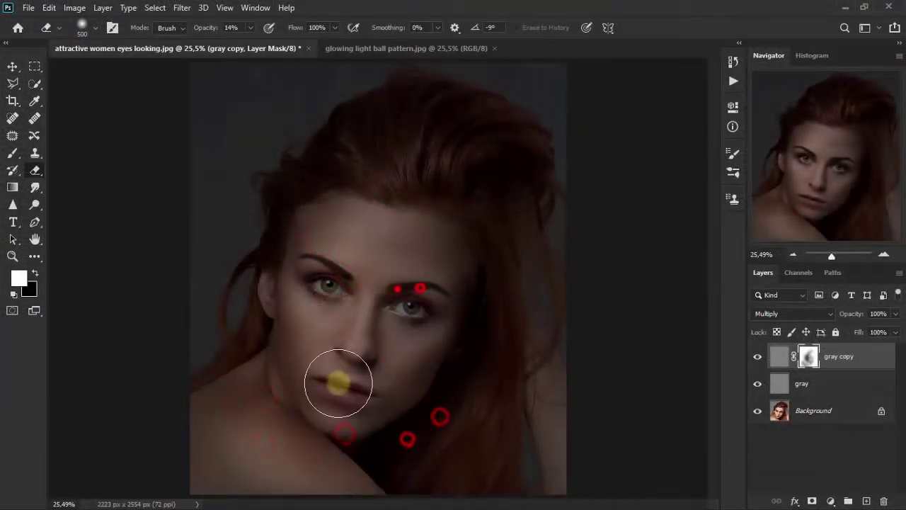
drag(364, 227, 333, 270)
drag(398, 288, 369, 323)
mouse_move(319, 350)
mouse_down()
mouse_move(445, 300)
mouse_move(399, 245)
mouse_move(320, 333)
mouse_up()
drag(236, 397, 262, 408)
drag(262, 409, 300, 401)
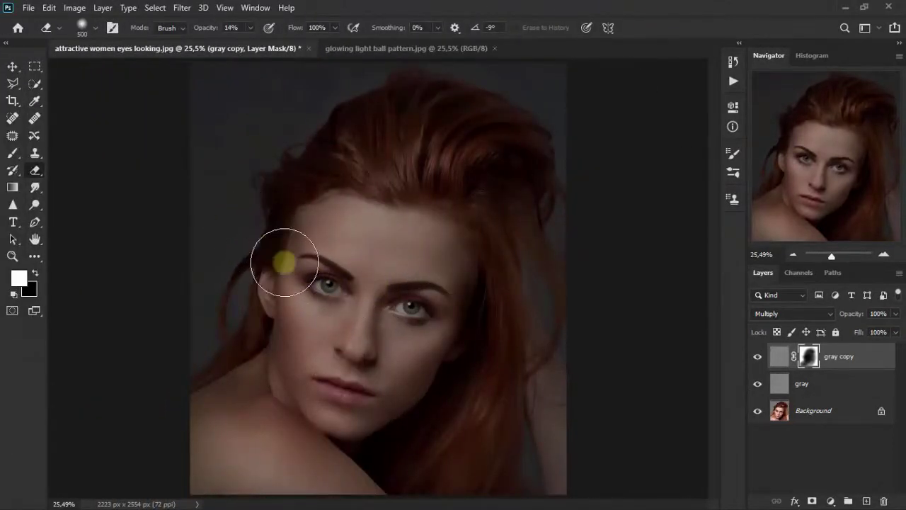
click(13, 67)
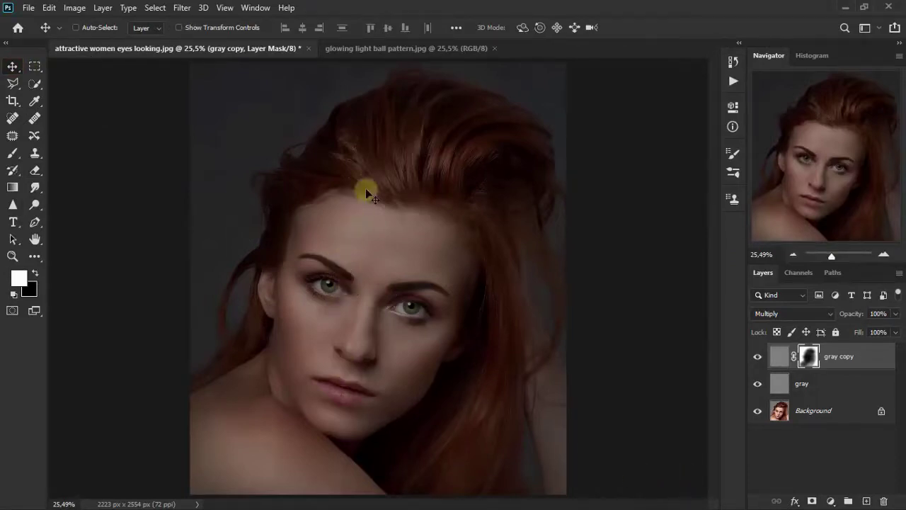
Copy the glowing light-ball image into the portrait, aligned with the canvas top.
click(416, 55)
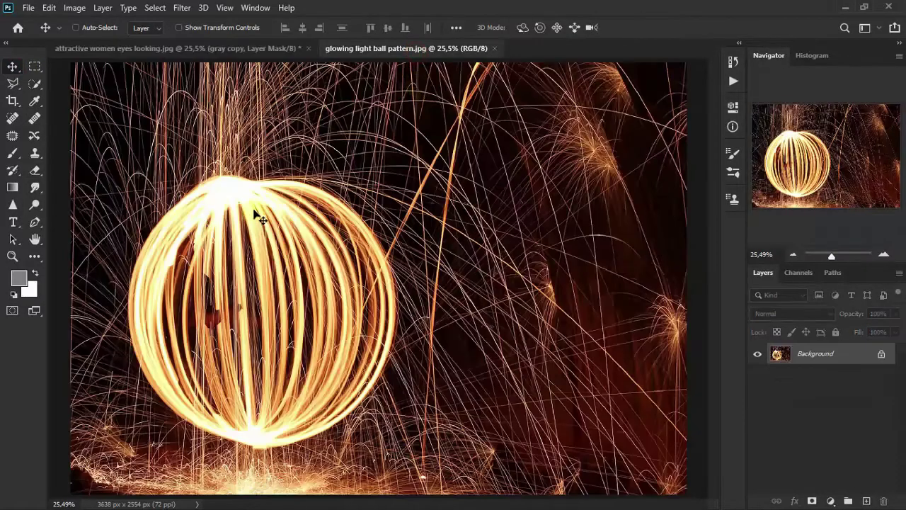
drag(193, 50, 447, 330)
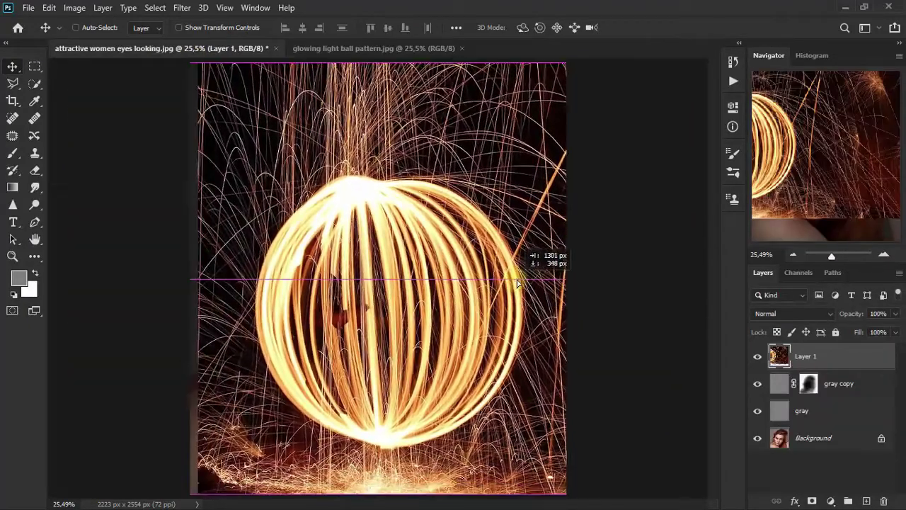
drag(447, 331, 511, 284)
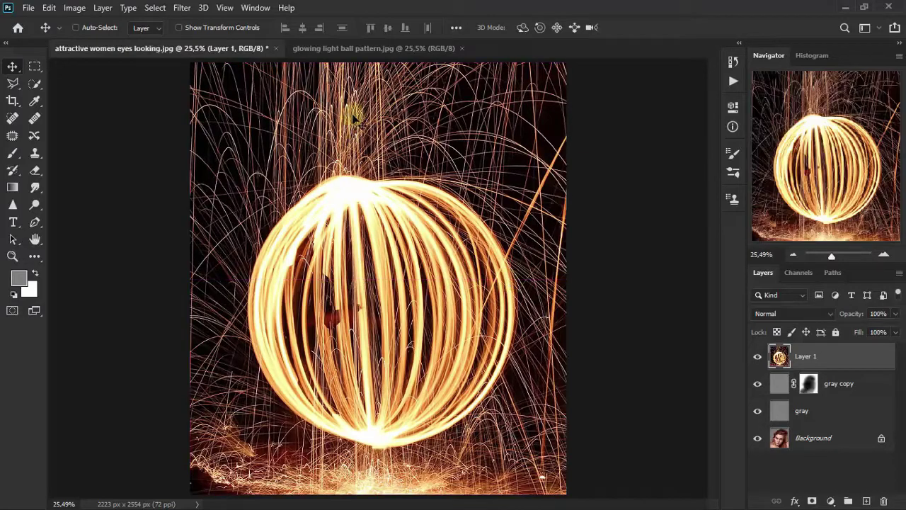
Close the light-ball source file and set Layer 1 to Darken blending.
click(386, 48)
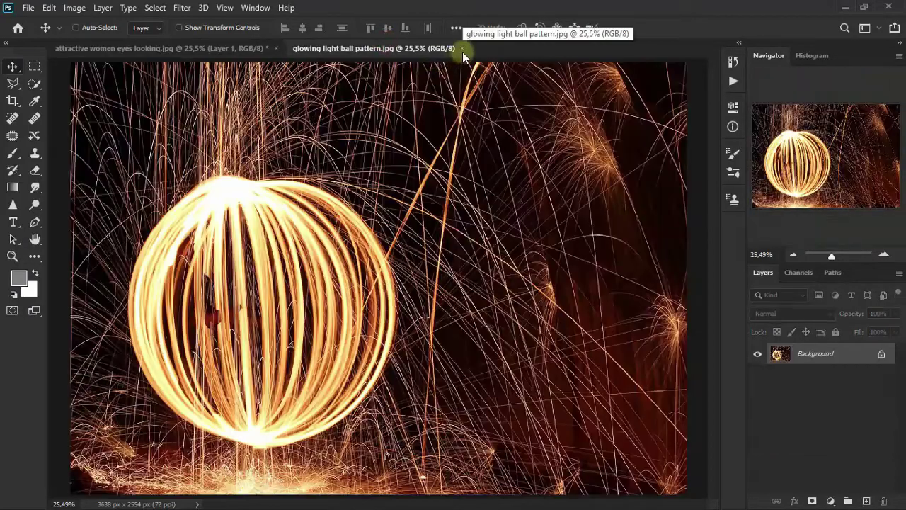
click(462, 49)
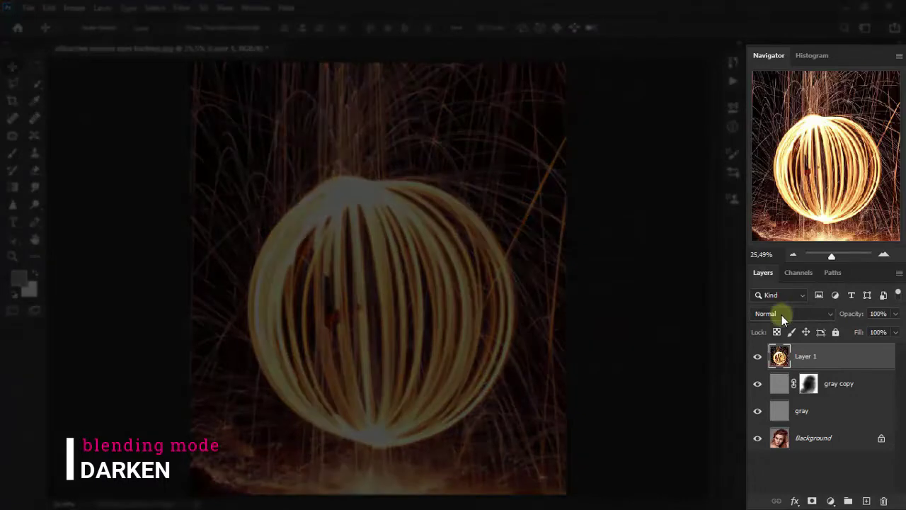
click(782, 315)
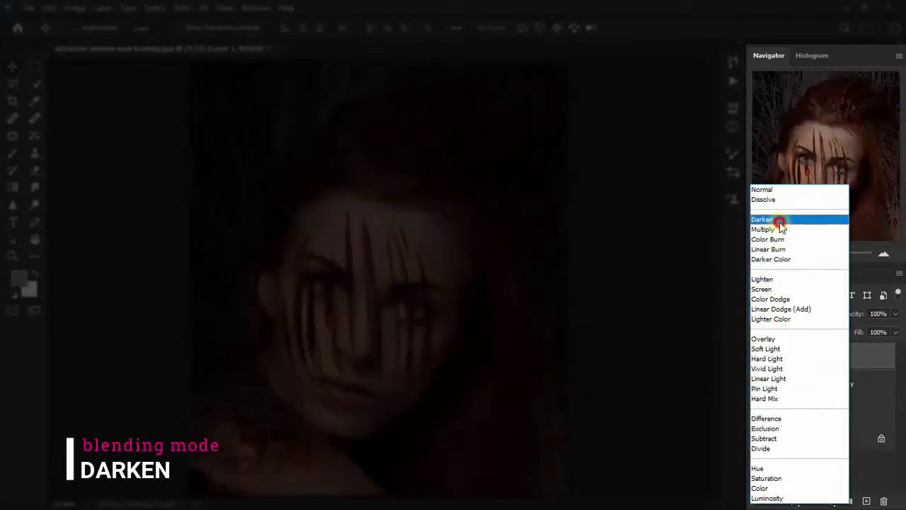
click(780, 222)
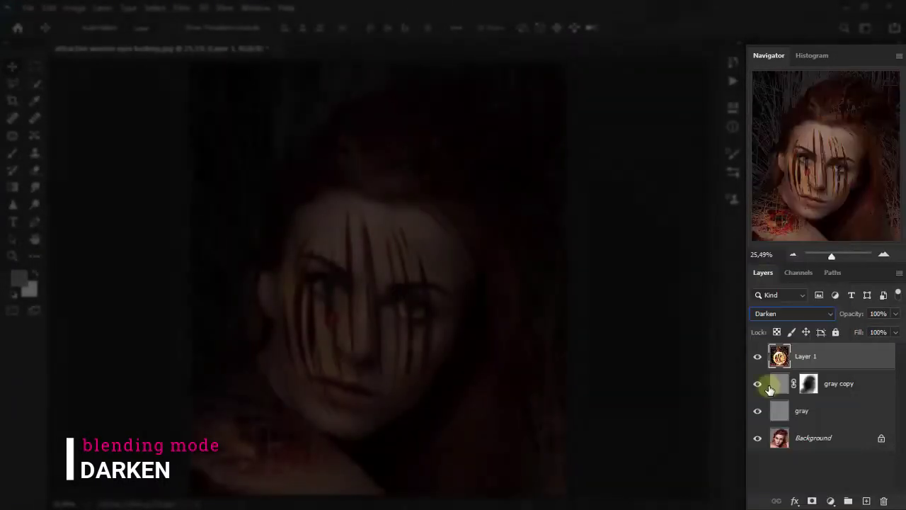
click(757, 360)
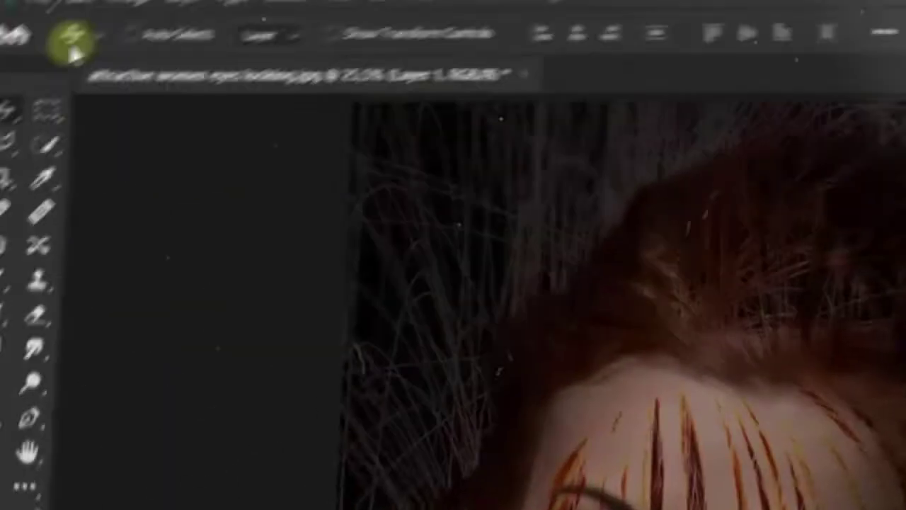
Save the composition as 'abstract strip face effect' with Save As.
click(65, 17)
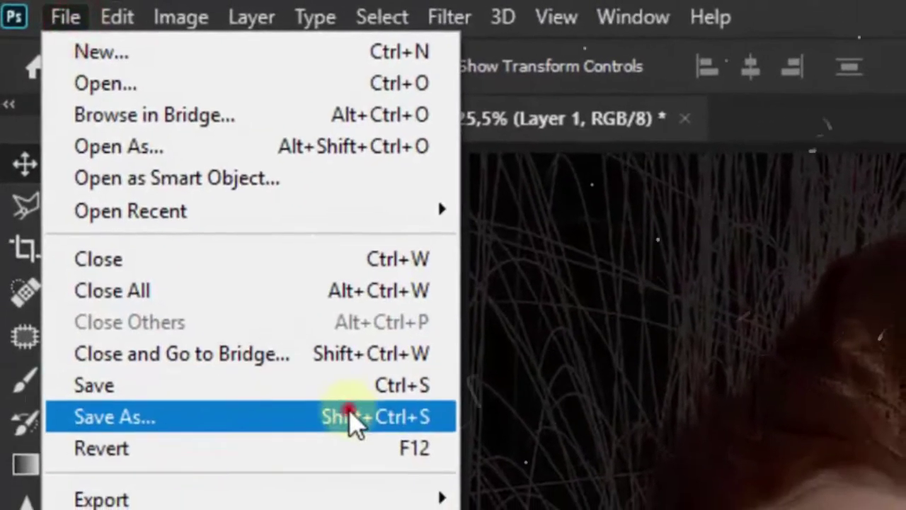
click(354, 419)
text(abstract s)
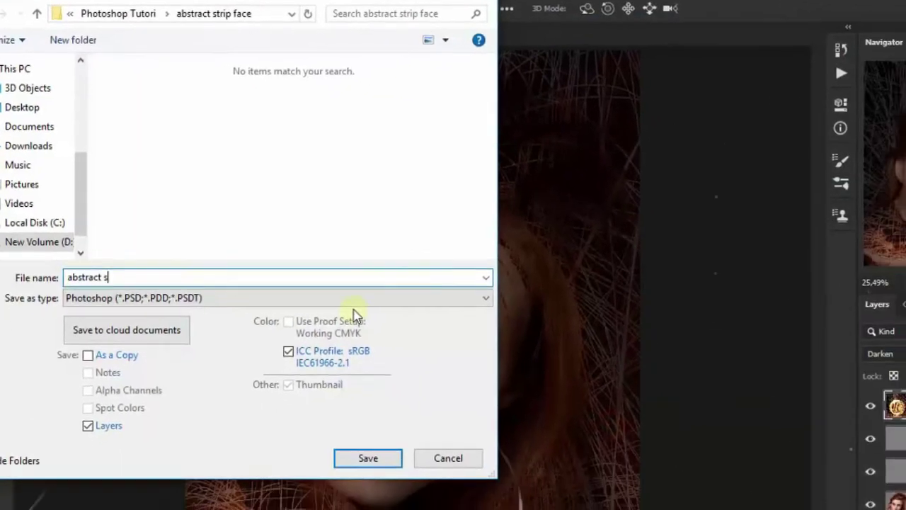
text(trip face effect)
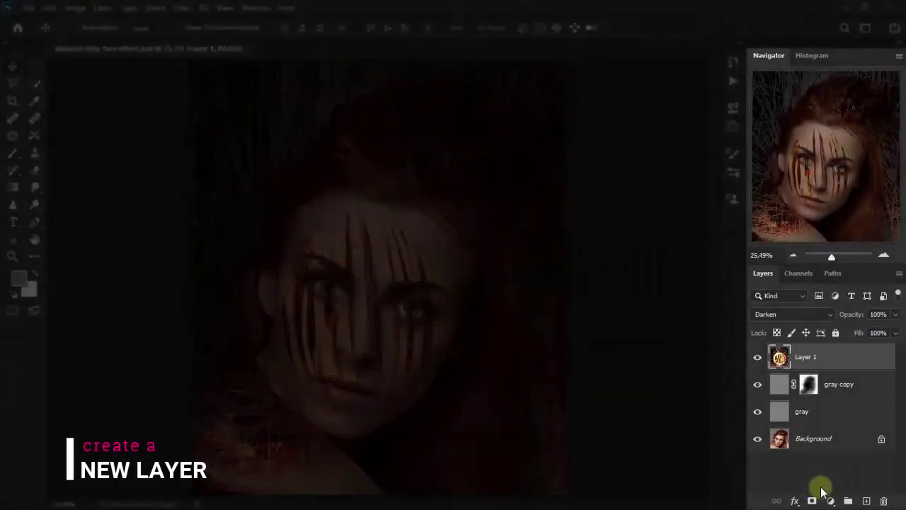
Add a new layer and set the foreground colour to yellow ffdf72.
click(864, 500)
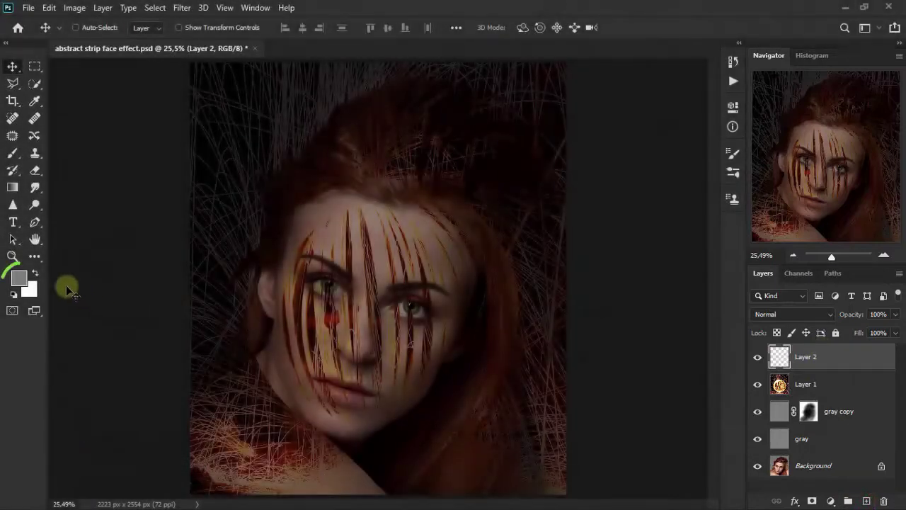
click(19, 280)
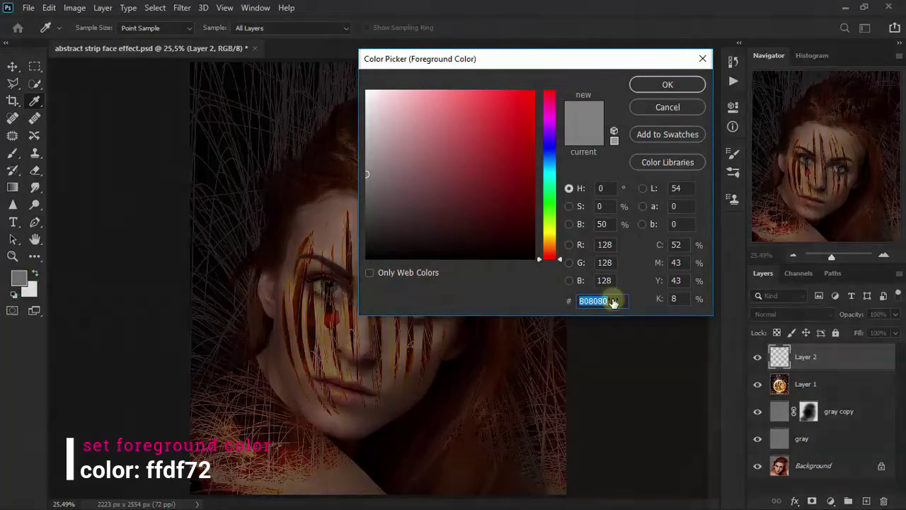
text(ffdf72)
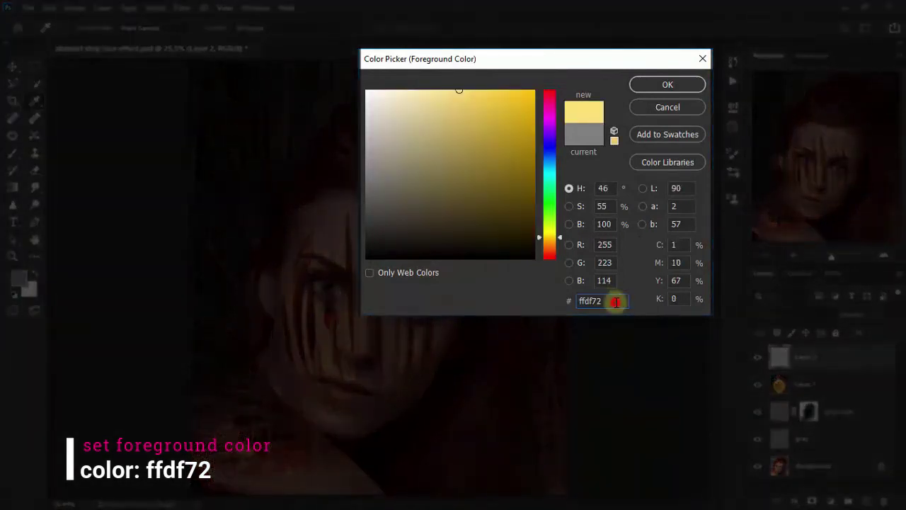
click(668, 85)
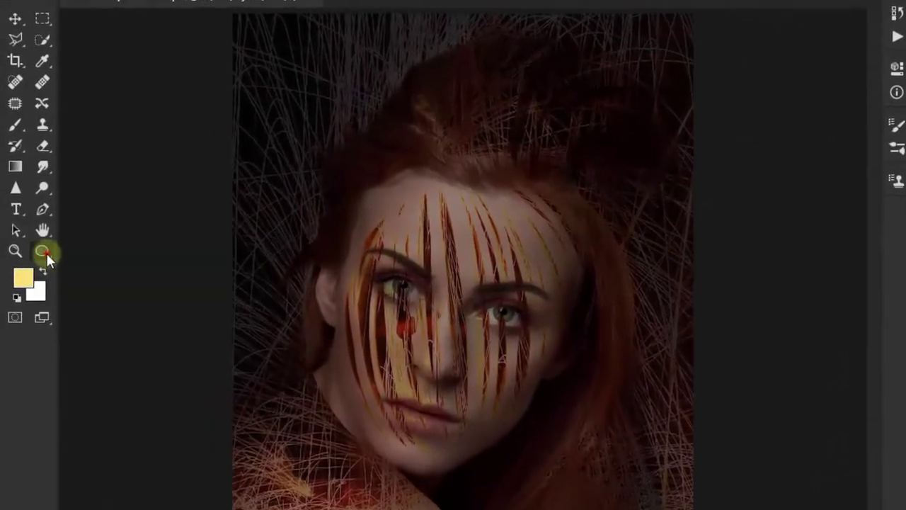
Draw a yellow circle over the forehead with the Ellipse Tool.
click(35, 257)
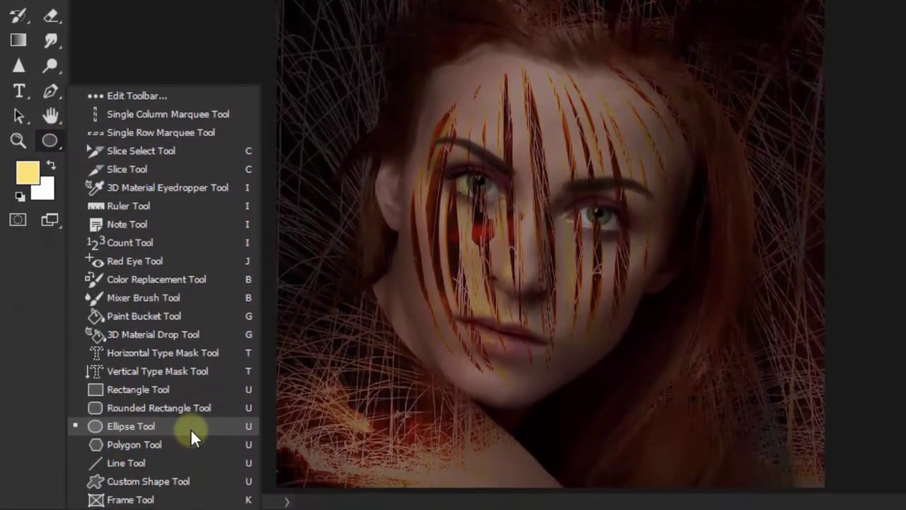
click(190, 428)
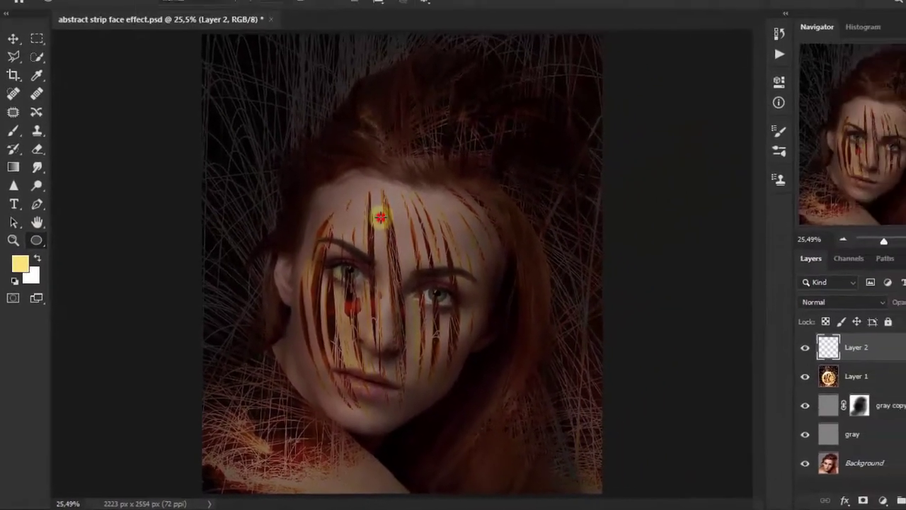
drag(297, 170, 451, 255)
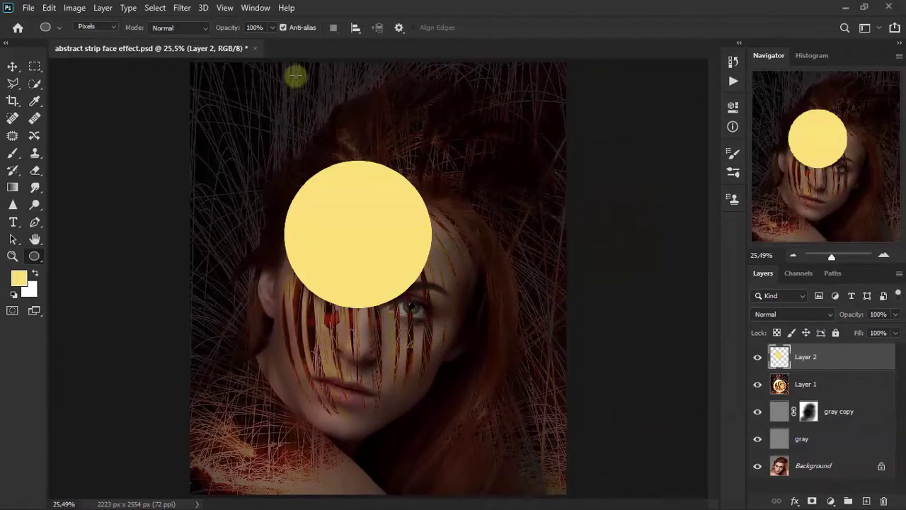
click(183, 8)
mouse_move(212, 157)
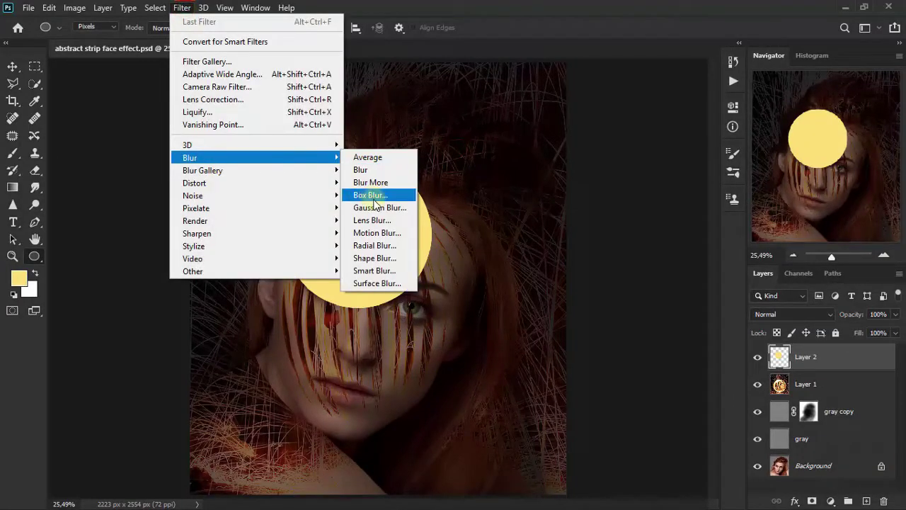
Apply a 378.2-pixel Gaussian Blur to the yellow circle.
click(377, 207)
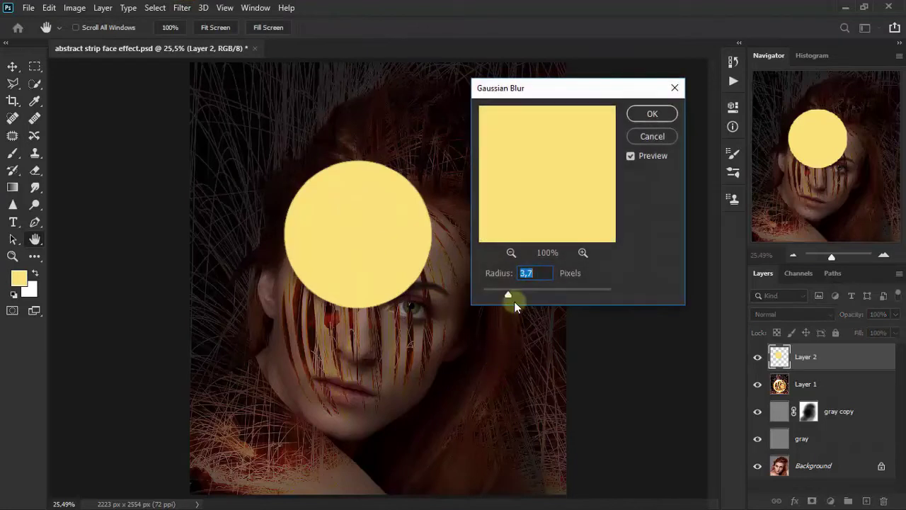
drag(508, 295, 592, 298)
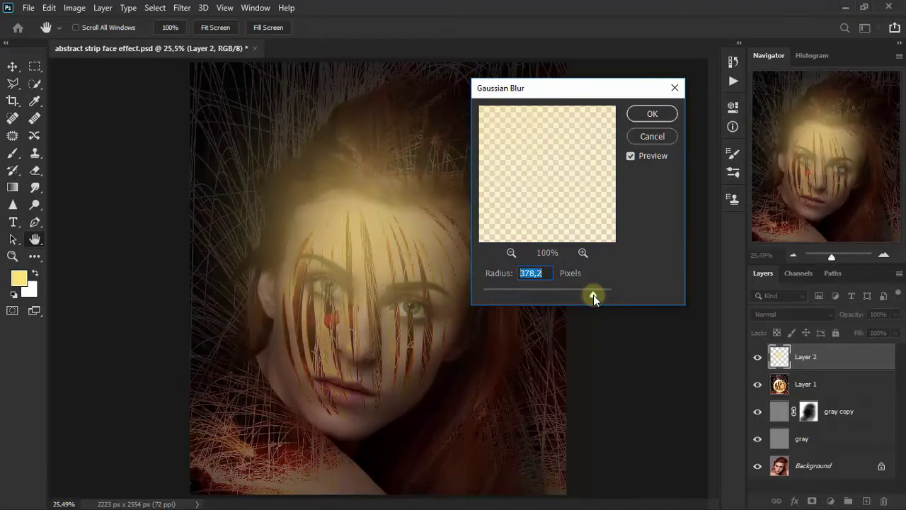
click(655, 117)
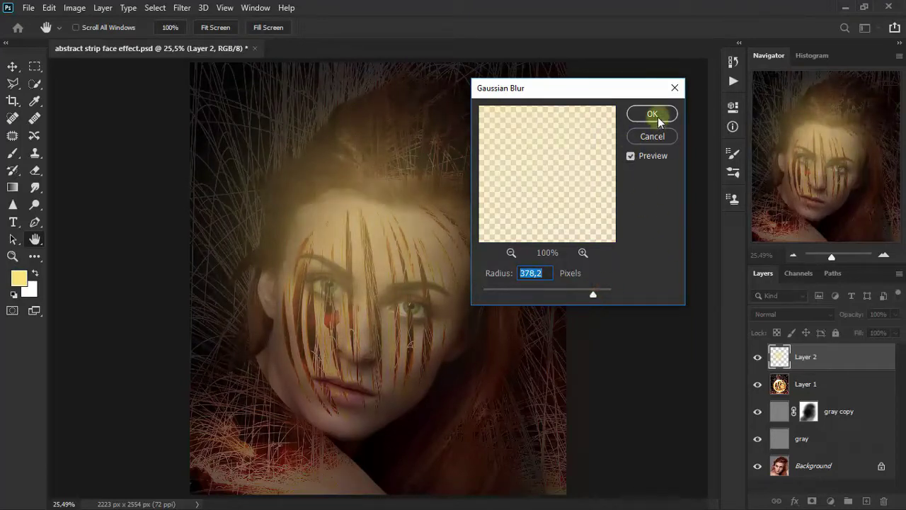
Move the yellow glow up onto the hairline.
key(m)
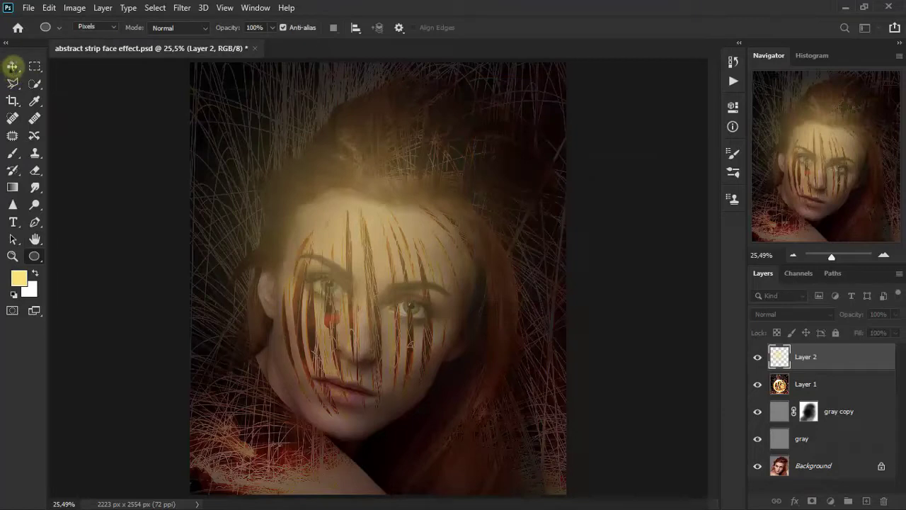
click(13, 68)
drag(378, 303, 432, 184)
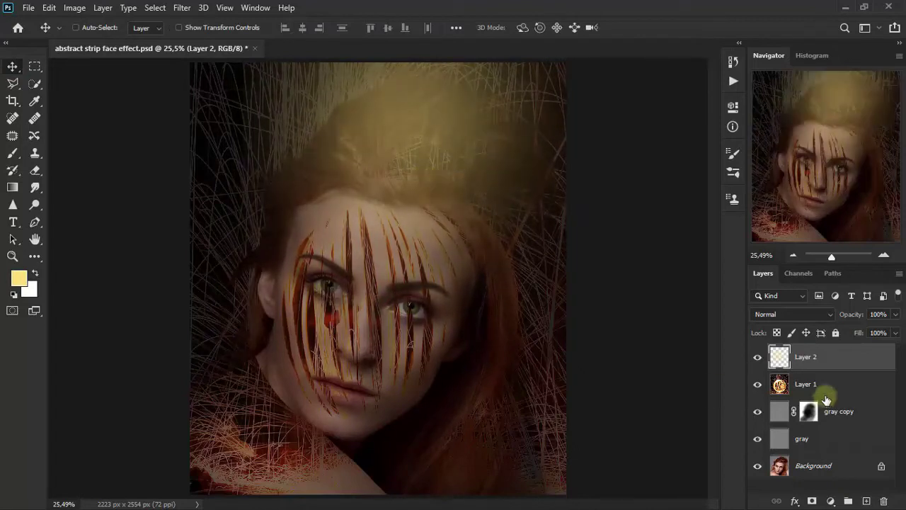
Flatten, widen and tilt the glow about 10.32° across the top of the head.
key(ctrl+t)
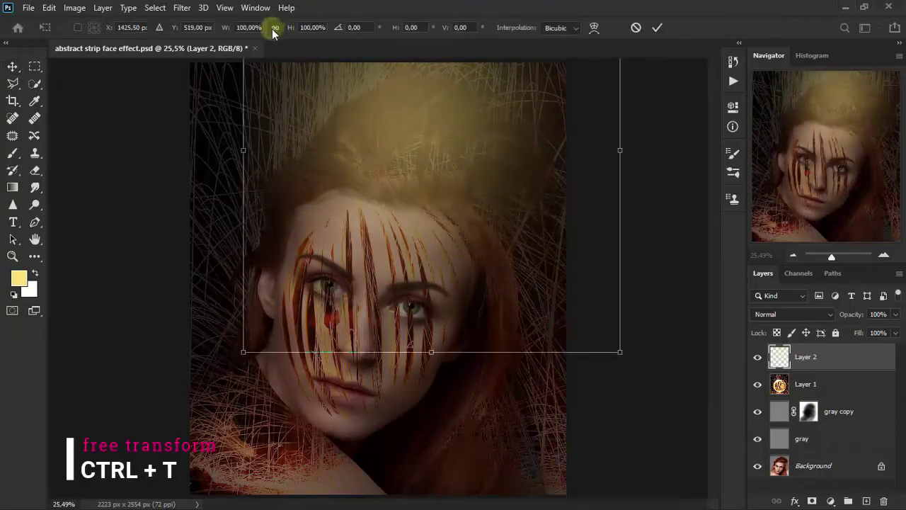
drag(431, 351, 447, 213)
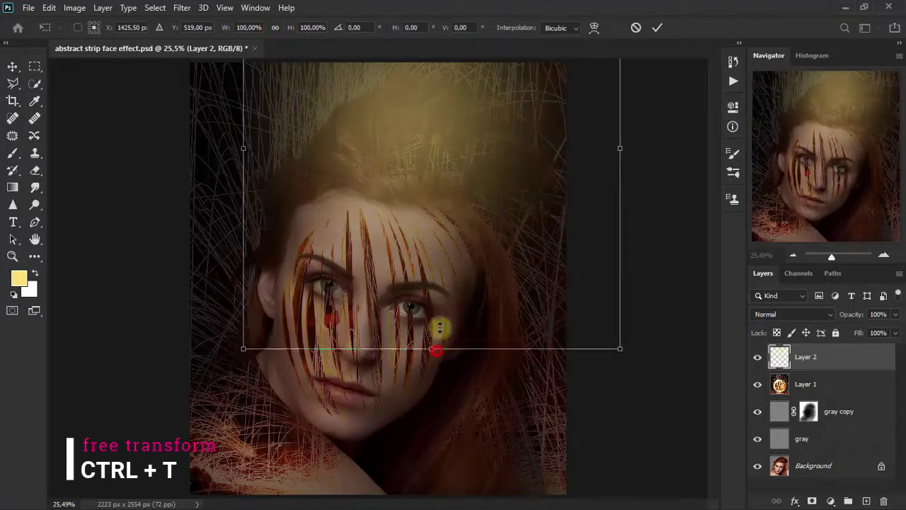
drag(425, 168, 420, 198)
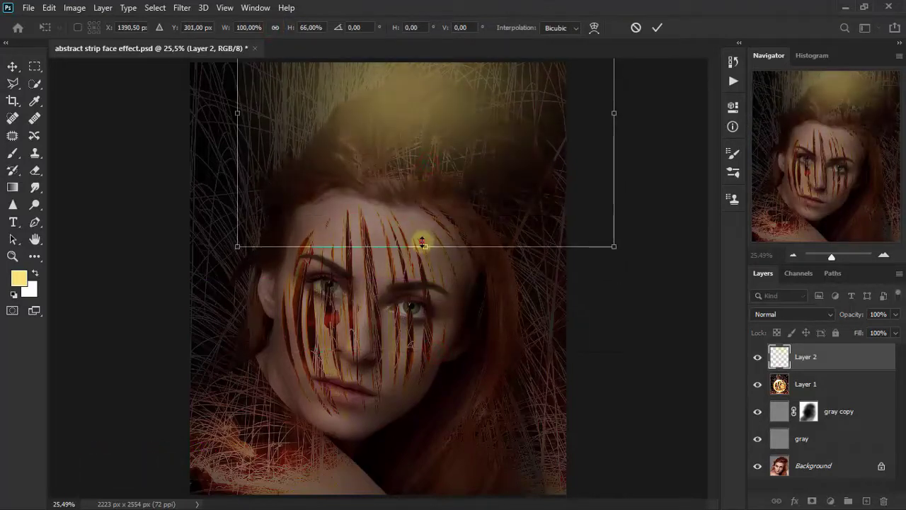
drag(419, 243, 425, 247)
drag(512, 324, 496, 346)
drag(612, 156, 641, 168)
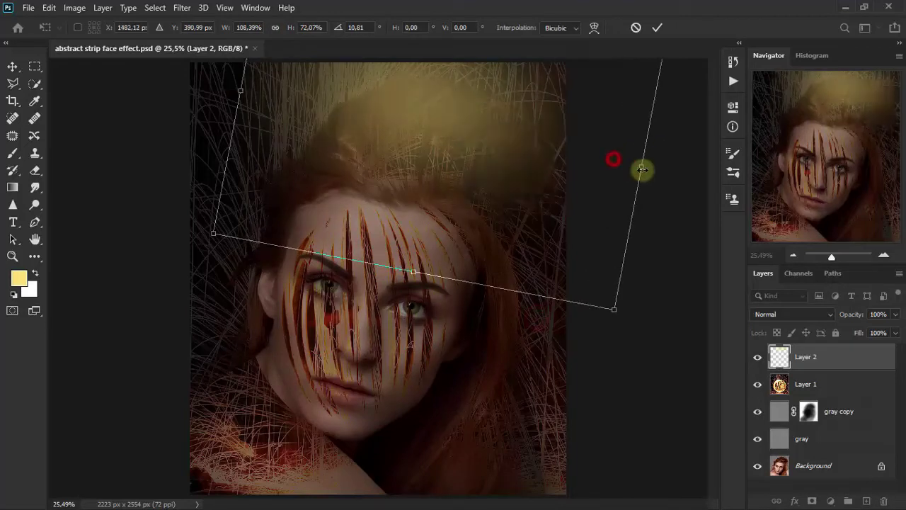
drag(243, 91, 214, 103)
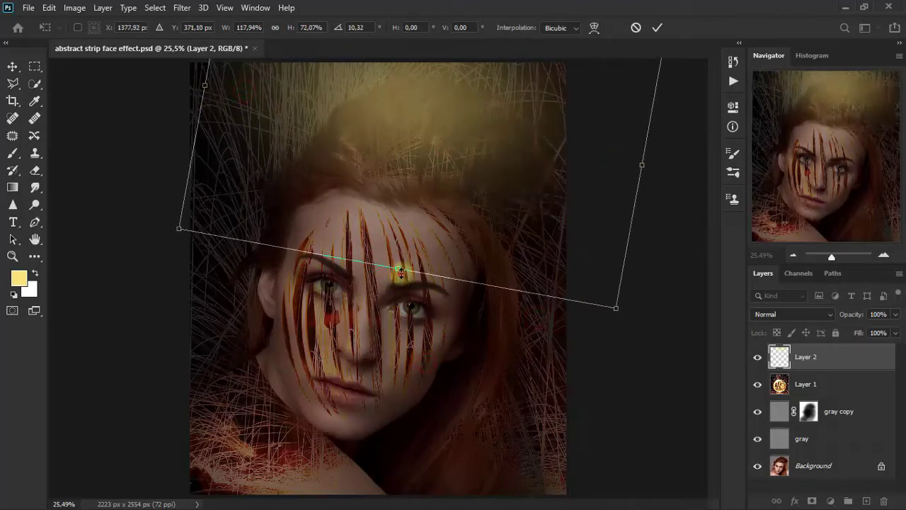
drag(449, 160, 462, 173)
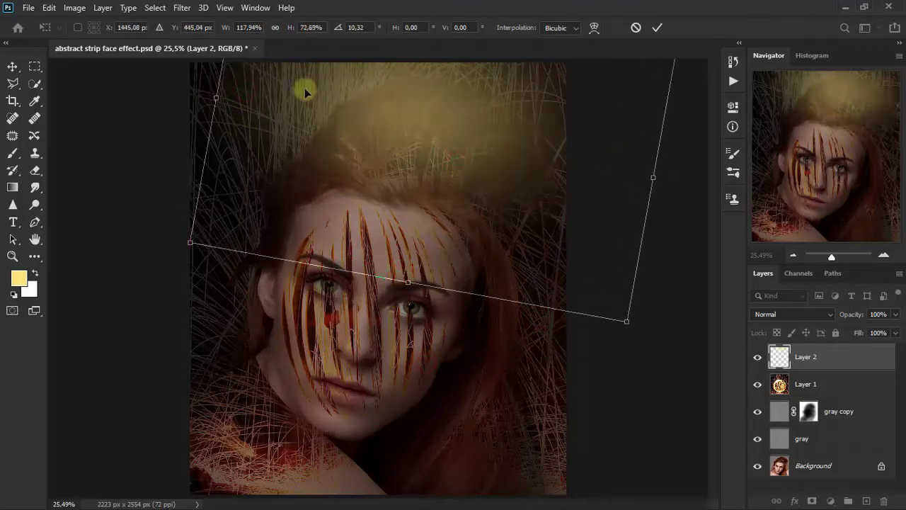
click(8, 66)
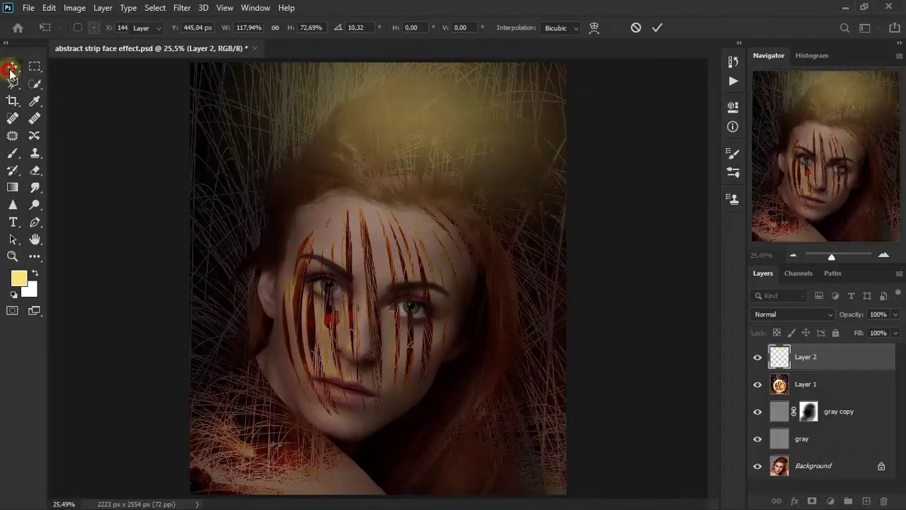
Lower Layer 2's opacity to 92%.
click(896, 315)
drag(883, 335, 884, 334)
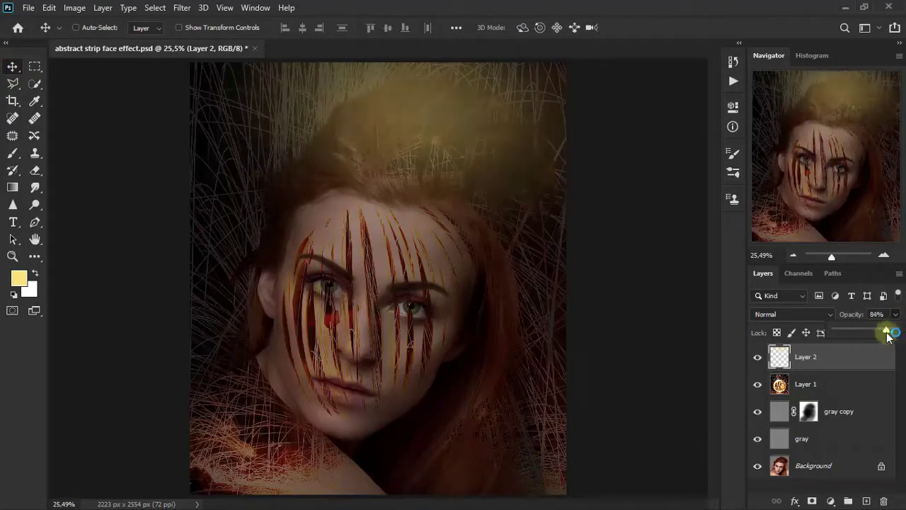
click(687, 307)
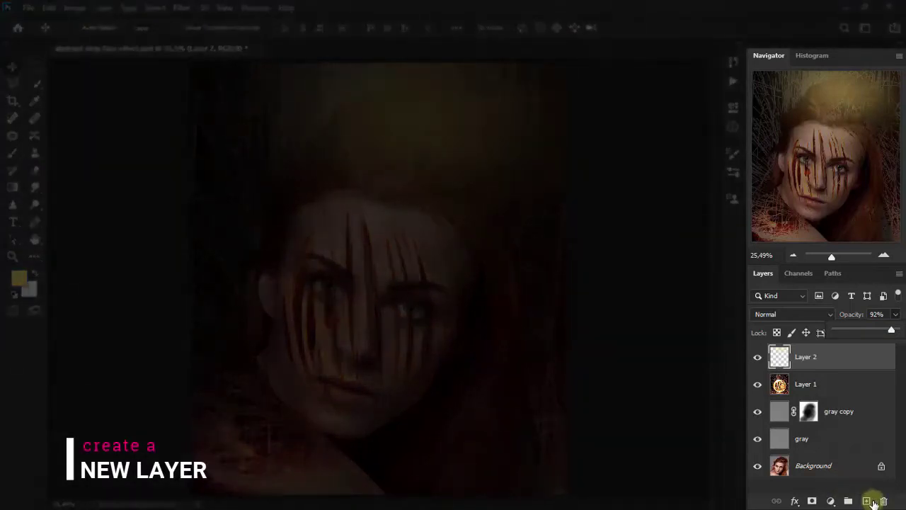
Add Layer 3 and draw a yellow circle over the left cheek and eye.
click(868, 501)
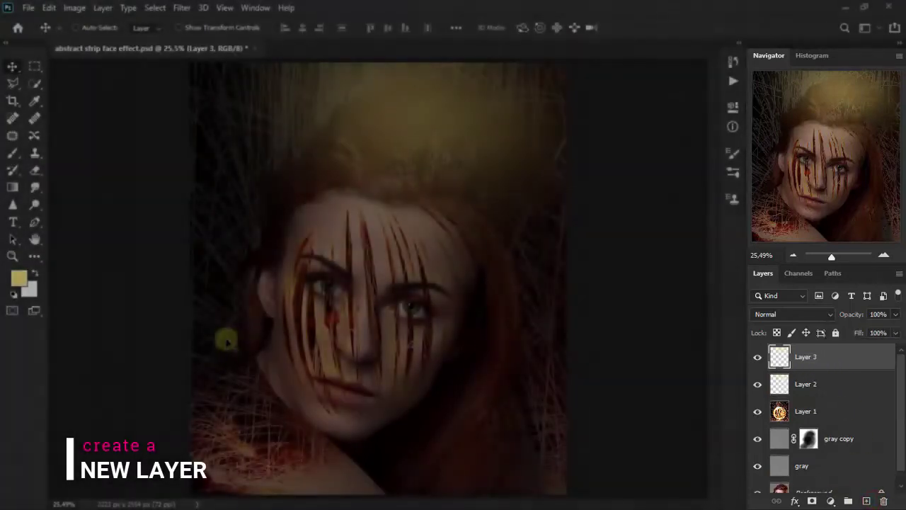
click(35, 256)
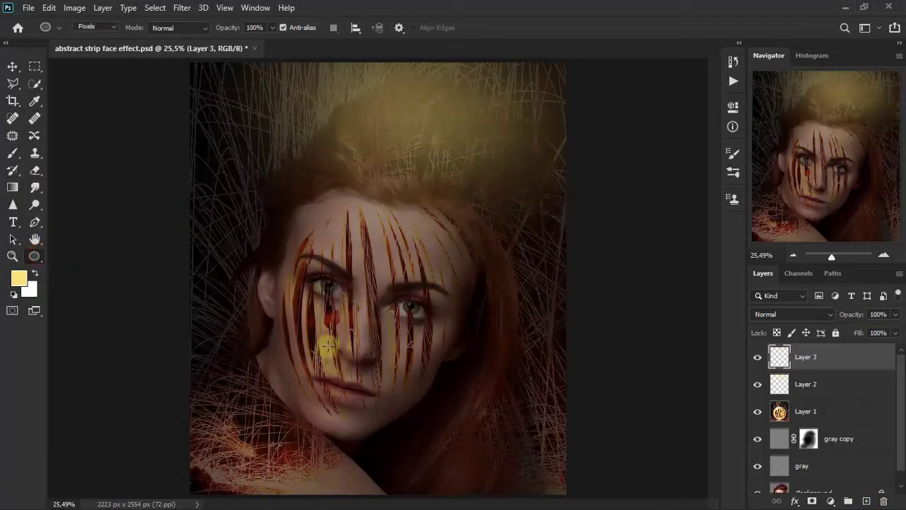
drag(331, 331, 385, 384)
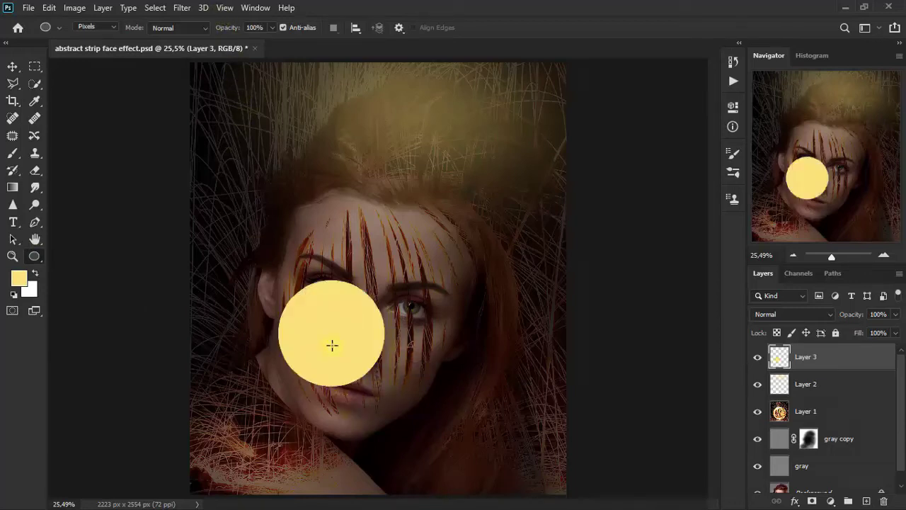
Soften the second circle with a 286.1-pixel Gaussian Blur.
click(182, 8)
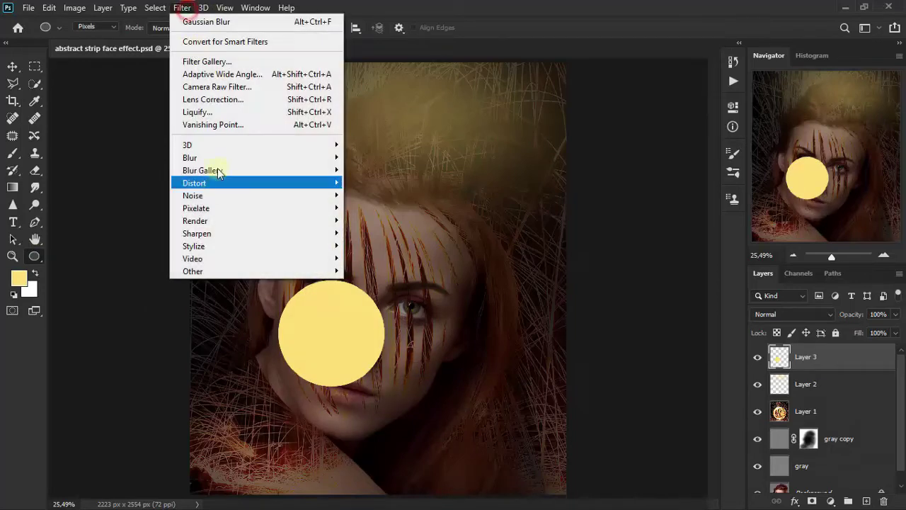
mouse_move(190, 157)
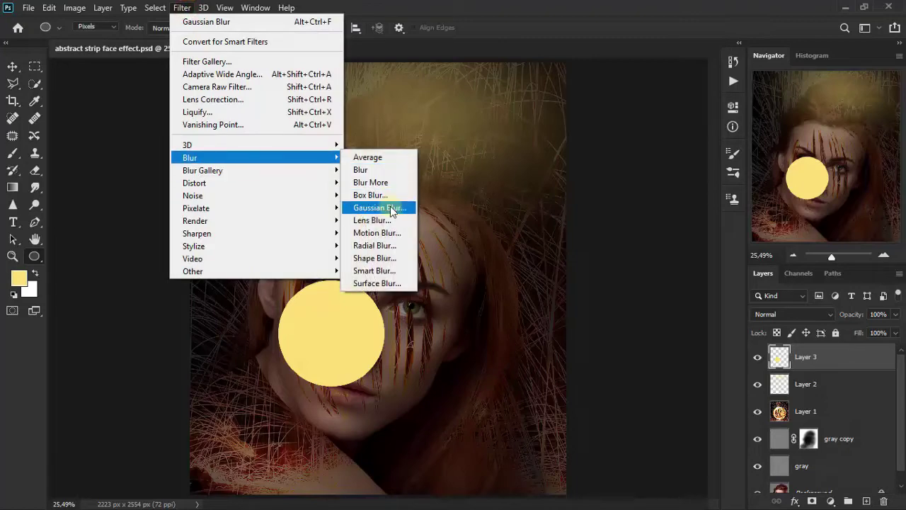
click(379, 208)
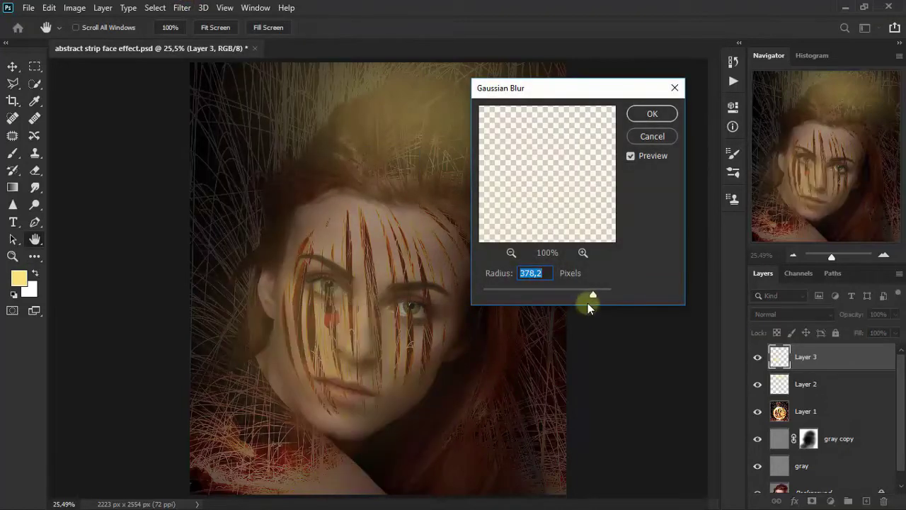
drag(593, 296, 589, 296)
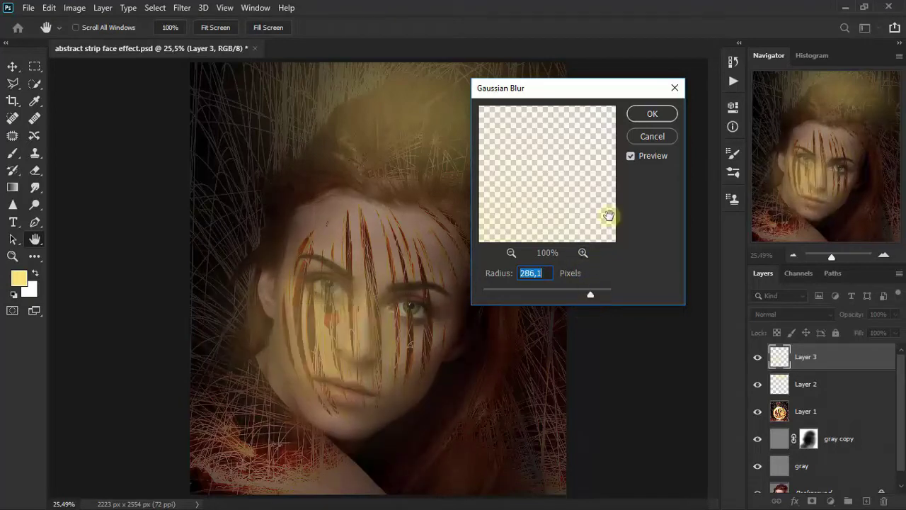
click(652, 114)
Move the second glow down and left and fade Layer 3's opacity.
key(u)
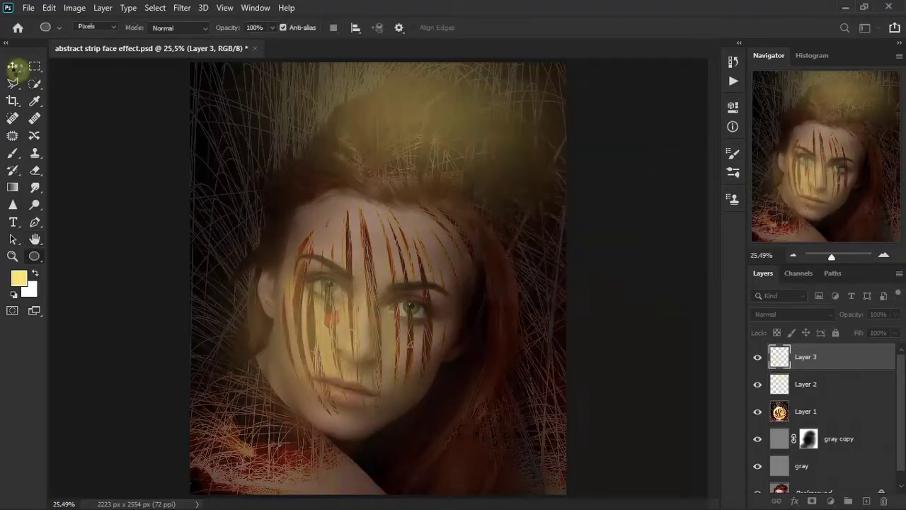
click(13, 66)
mouse_move(293, 394)
mouse_down()
mouse_move(239, 461)
mouse_move(262, 425)
mouse_move(267, 431)
mouse_up()
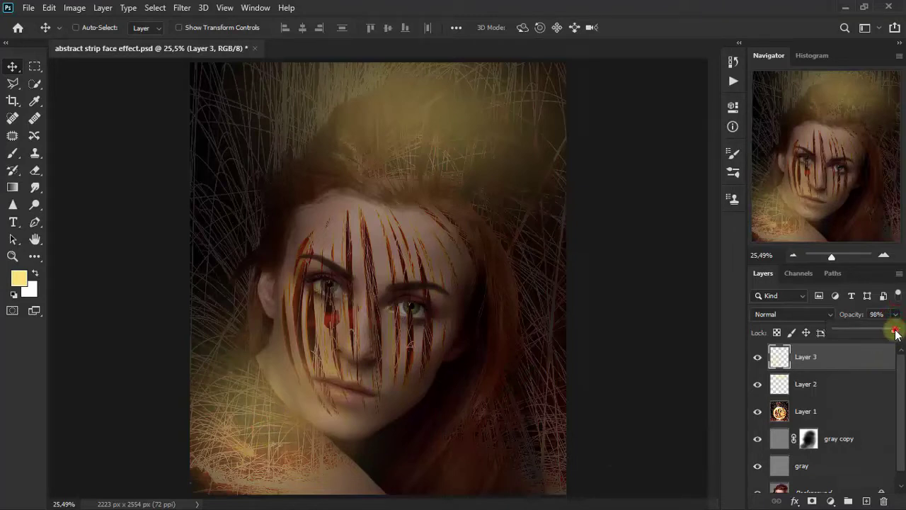
drag(892, 334, 888, 334)
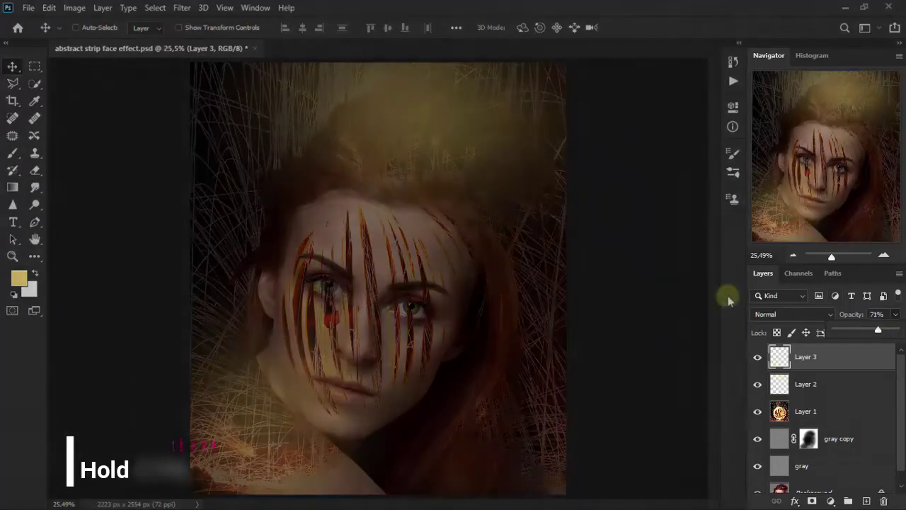
Set both Layer 2 and Layer 3 to Lighter Color blending.
ctrl+click(853, 386)
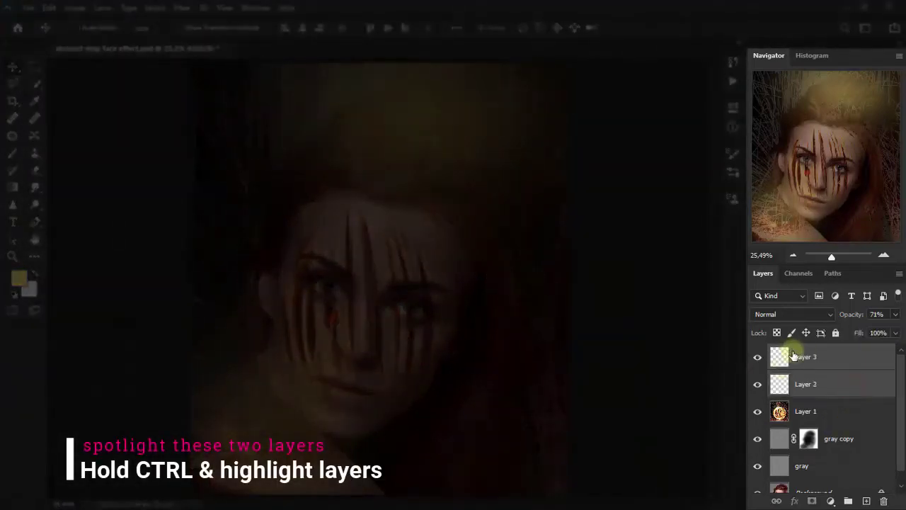
click(795, 314)
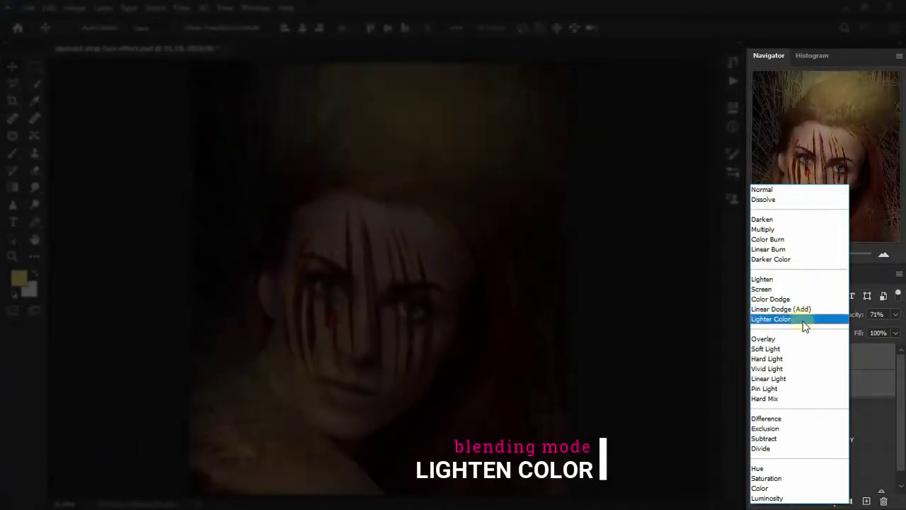
click(808, 320)
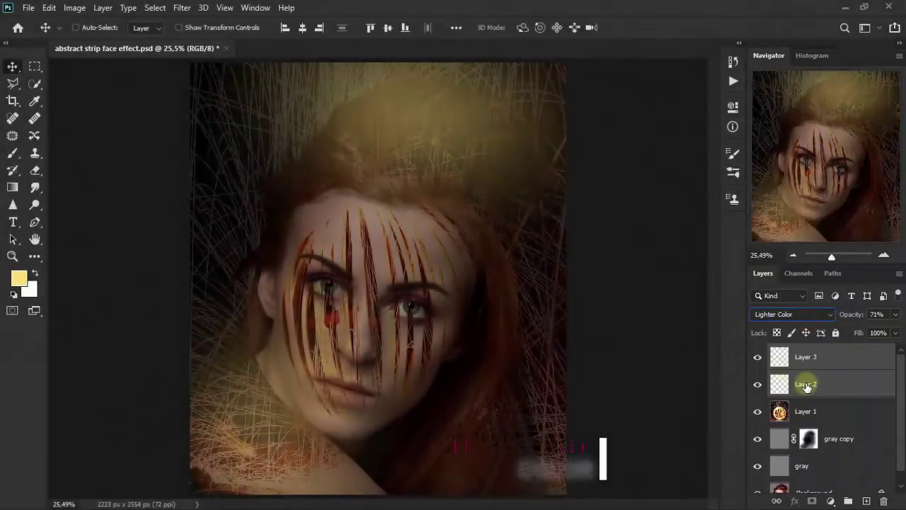
Set Layer 3 to 75% opacity and Layer 2 to 100% opacity.
click(837, 361)
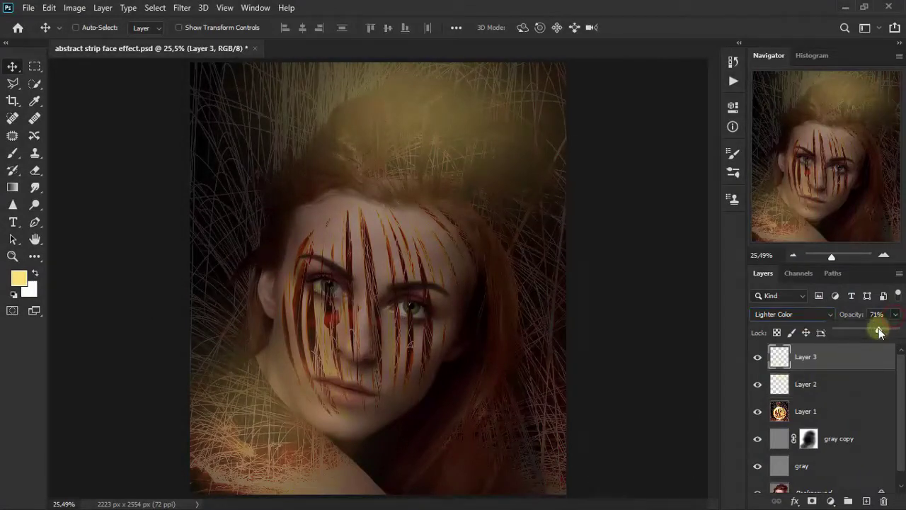
drag(881, 334, 889, 336)
click(873, 384)
click(897, 315)
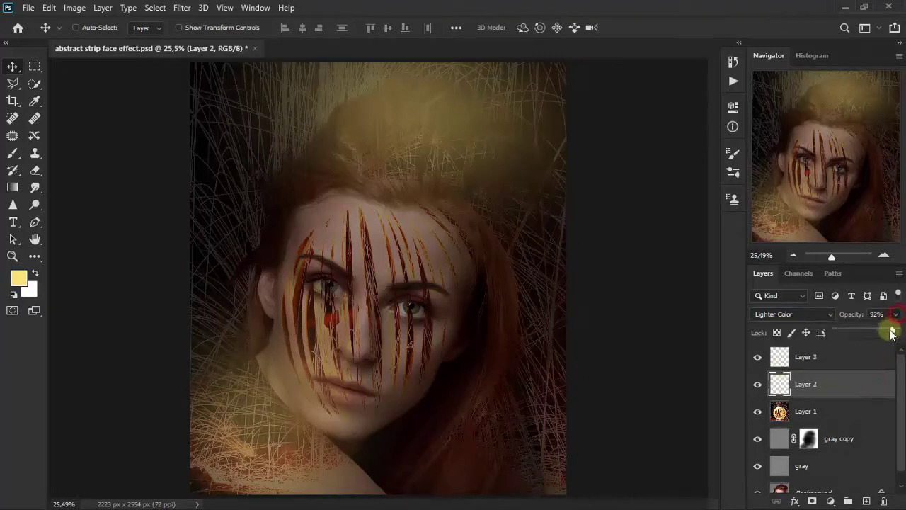
drag(892, 335, 901, 332)
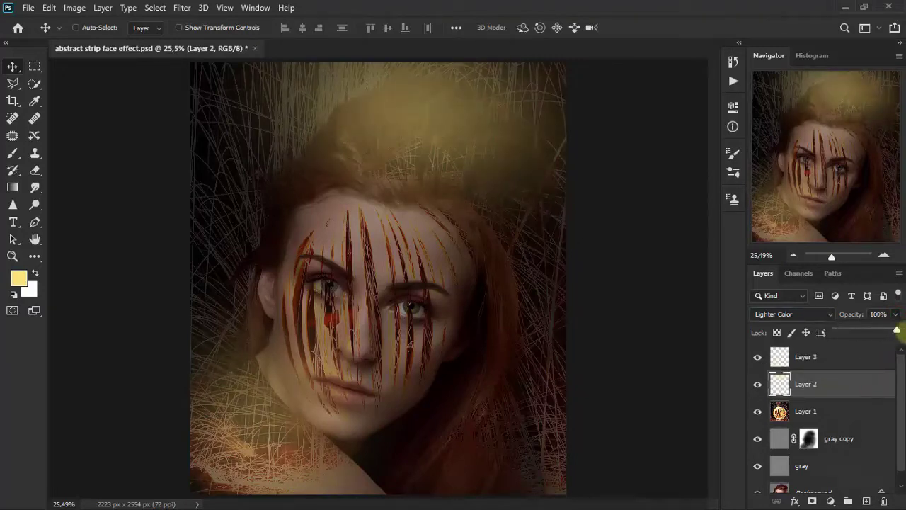
click(842, 366)
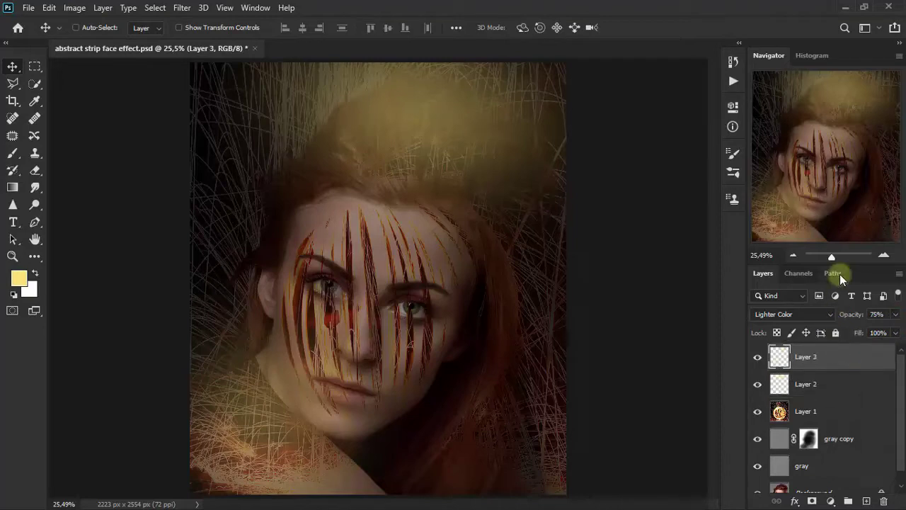
drag(853, 263, 857, 198)
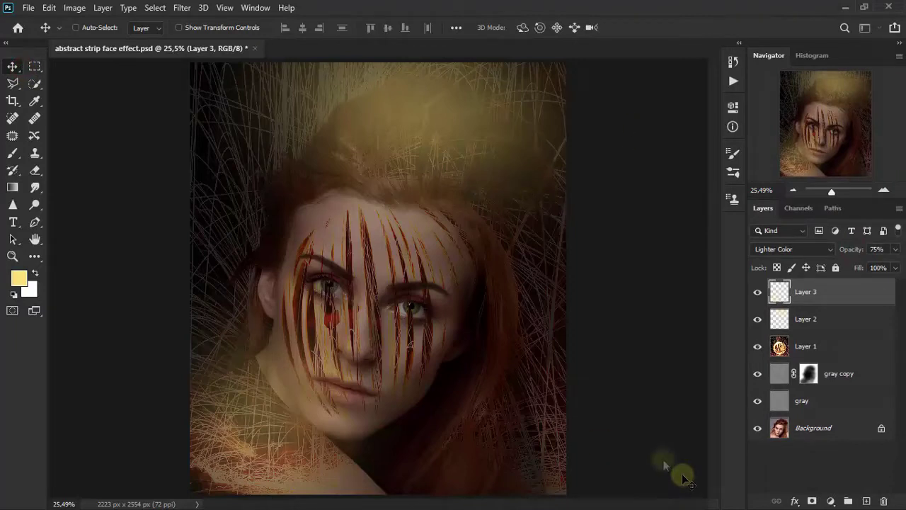
Scale Layer 3's strips to about 98% by 94% and rotate them -27° across the face.
click(759, 295)
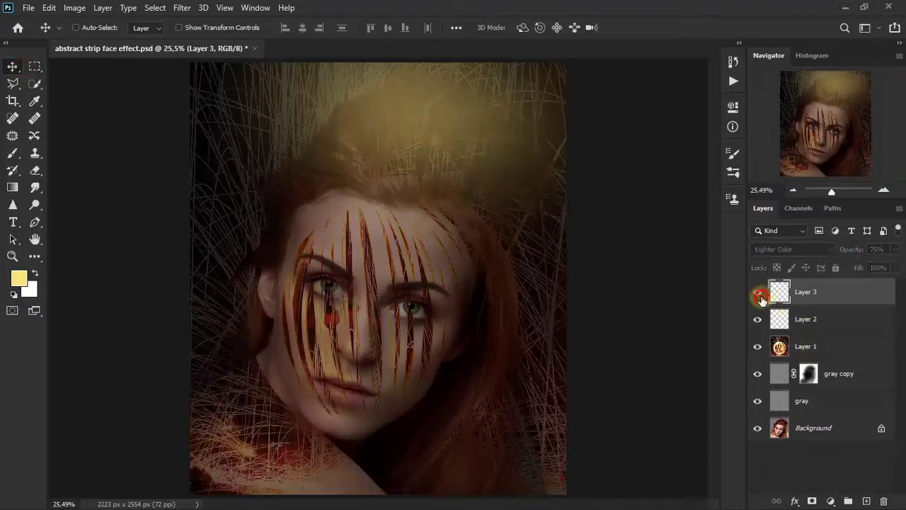
key(ctrl+t)
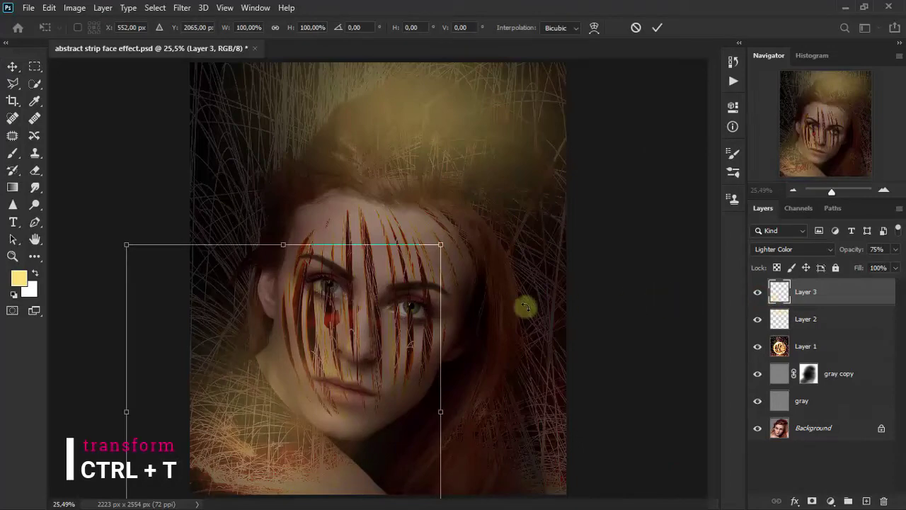
drag(437, 247, 354, 289)
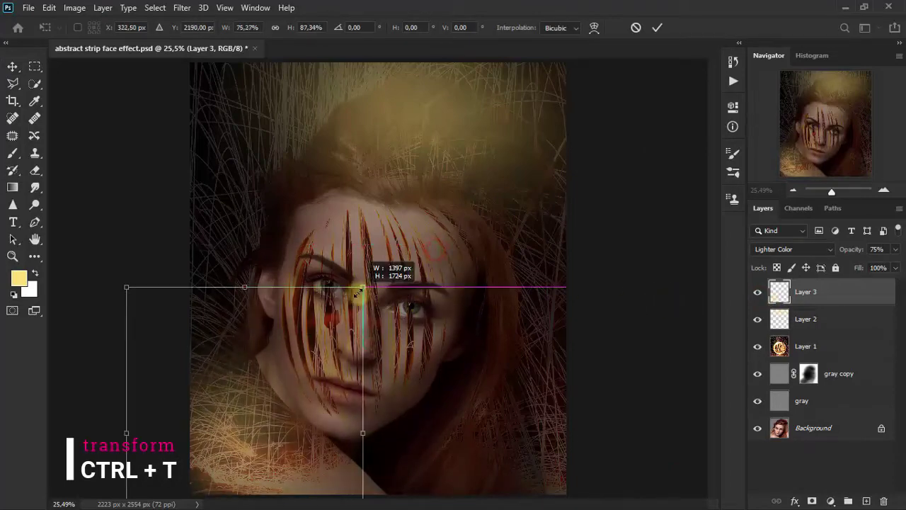
drag(364, 433, 319, 419)
drag(411, 269, 290, 401)
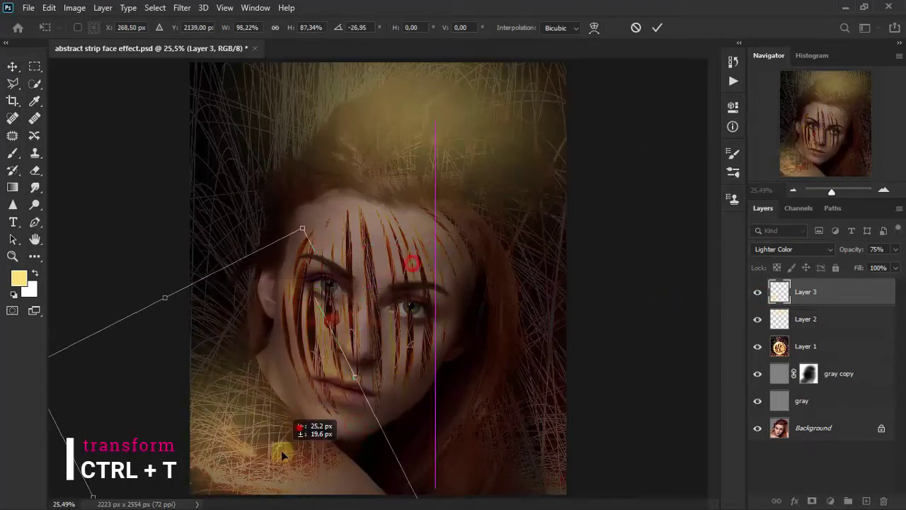
drag(139, 285, 128, 263)
drag(312, 437, 324, 449)
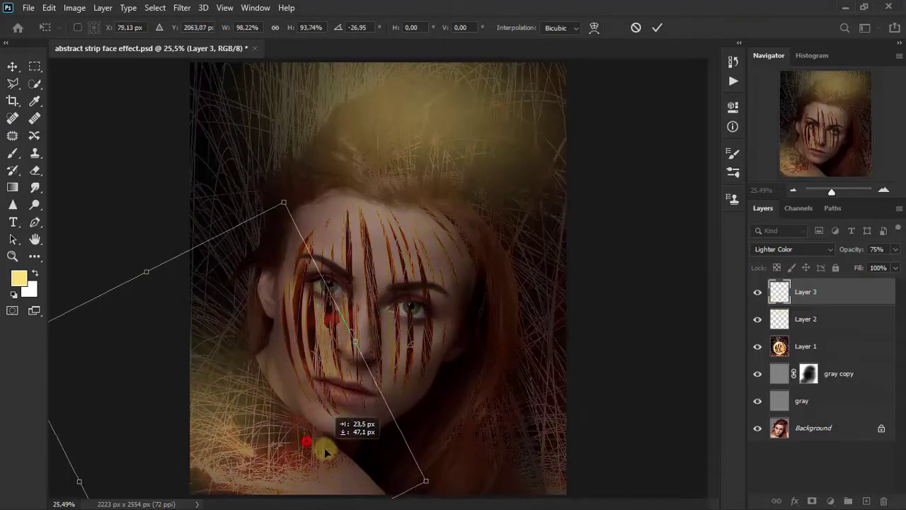
click(13, 66)
click(835, 320)
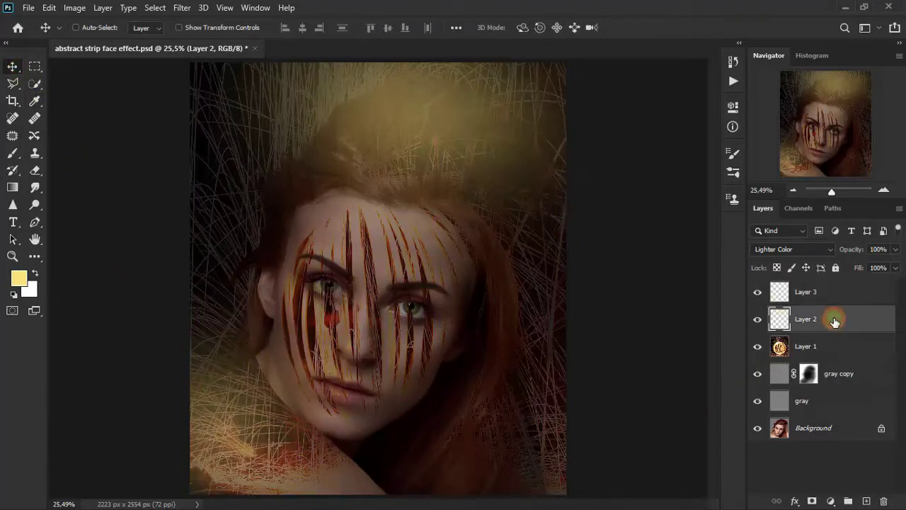
Stretch Layer 2 wider across the canvas, extending it past both side edges.
key(ctrl+t)
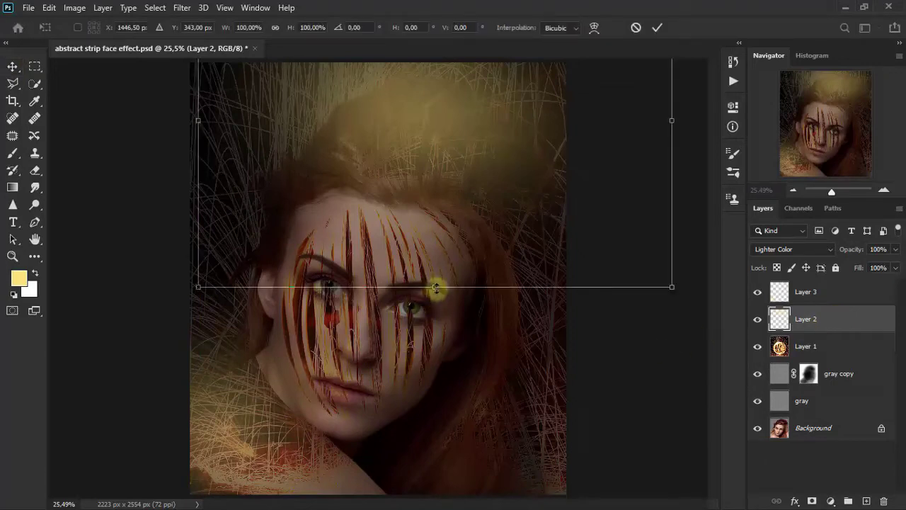
drag(436, 287, 443, 290)
drag(198, 120, 100, 122)
drag(672, 122, 787, 122)
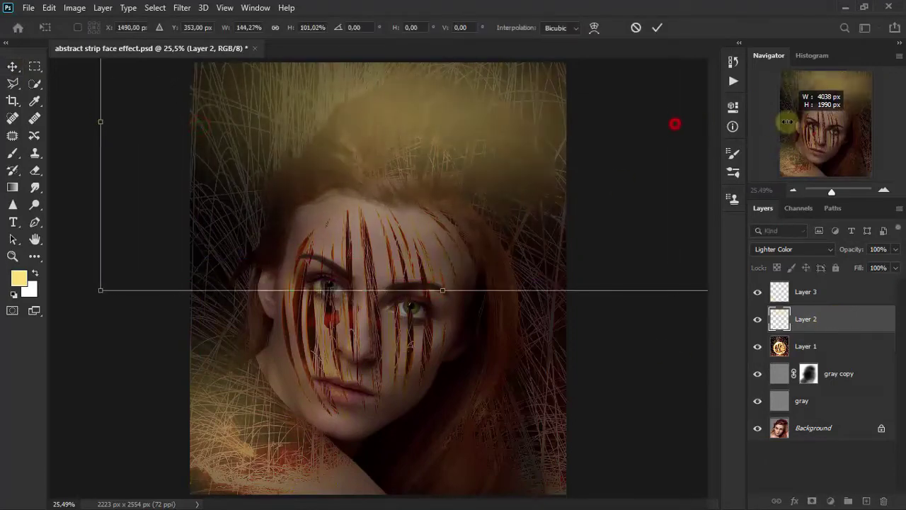
mouse_move(443, 291)
mouse_down()
mouse_move(414, 282)
mouse_move(418, 292)
mouse_up()
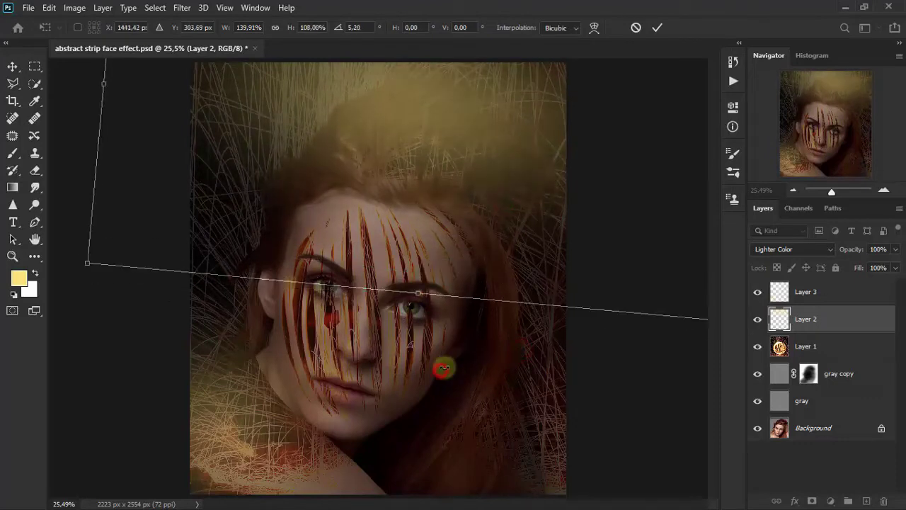
click(18, 68)
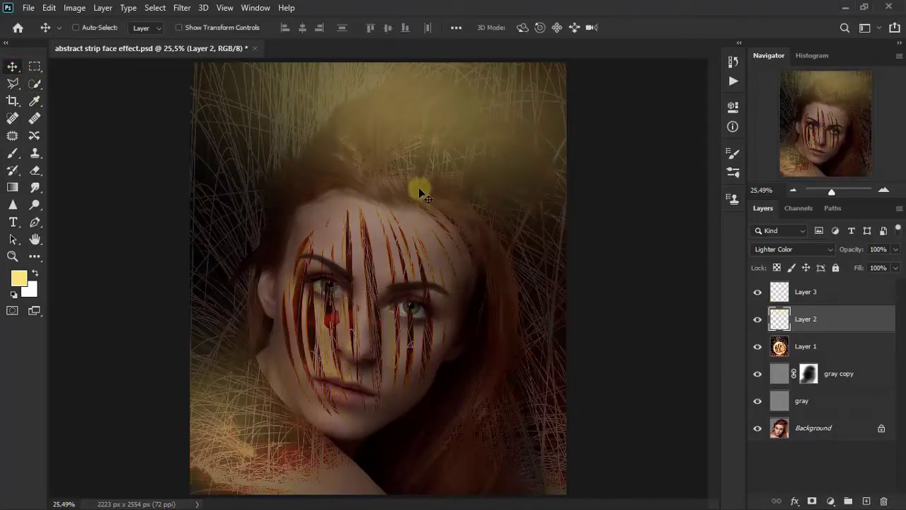
Select Layer 3 and check its transform box without changing it.
click(854, 303)
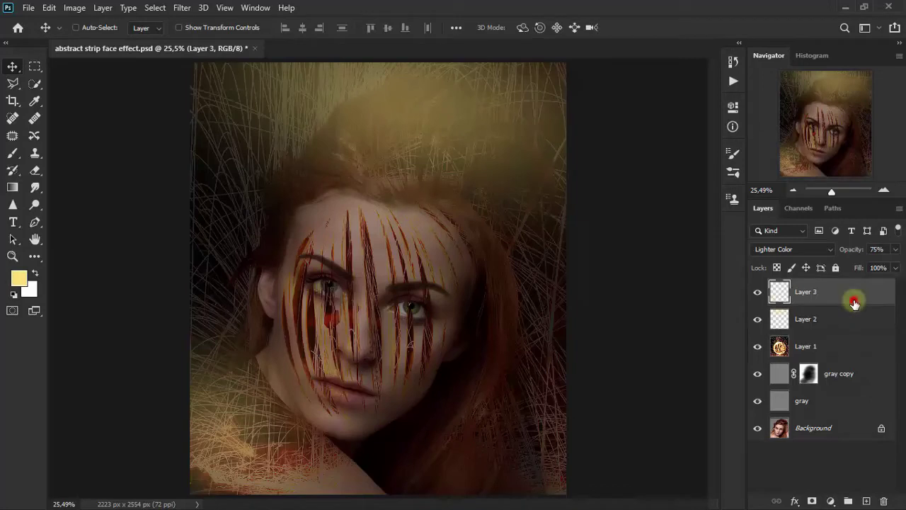
click(676, 473)
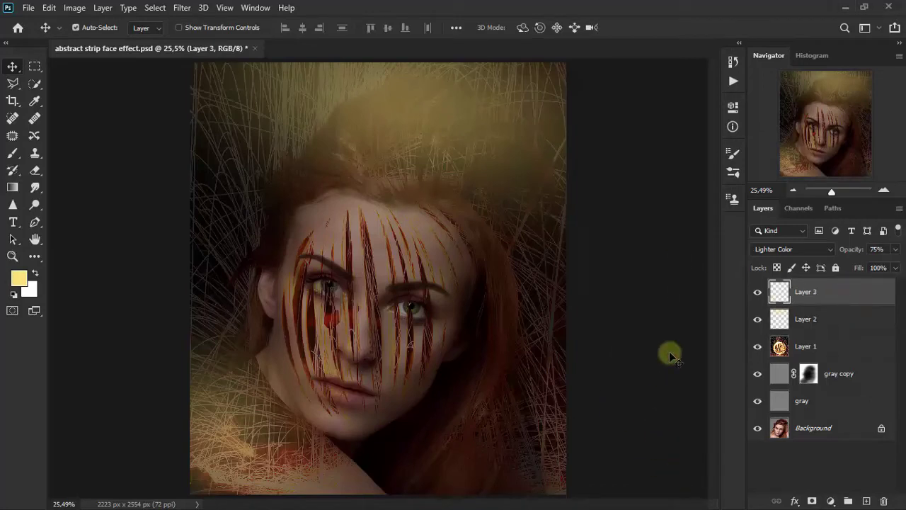
key(ctrl+t)
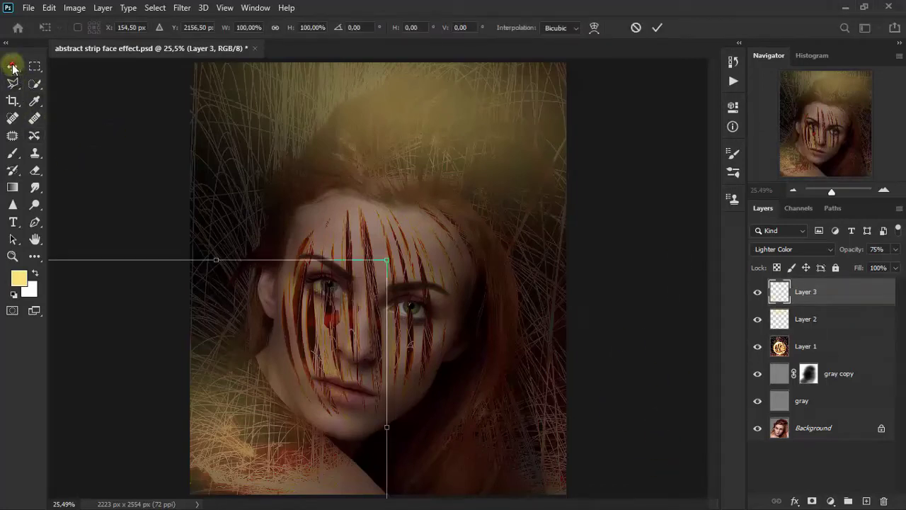
click(13, 66)
Stretch Layer 2 taller and wider again, to about 108% by 125%.
click(848, 320)
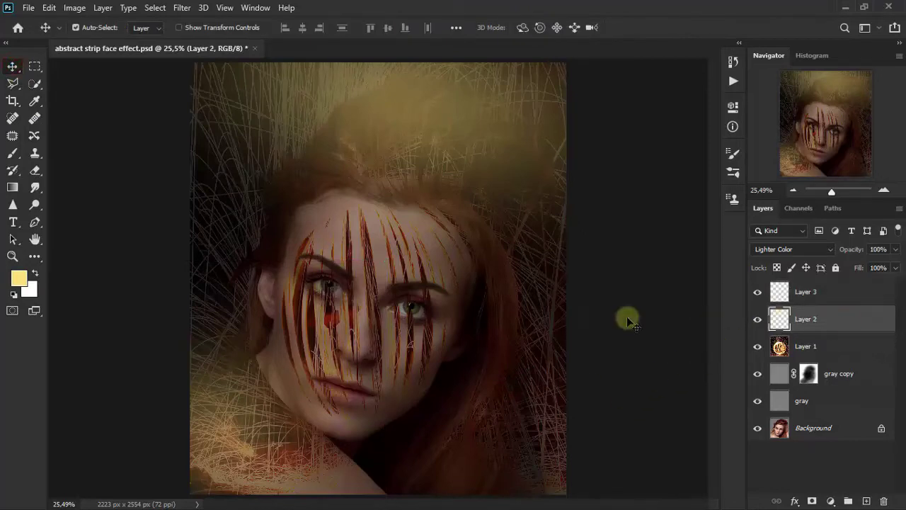
key(ctrl+t)
drag(432, 306, 425, 324)
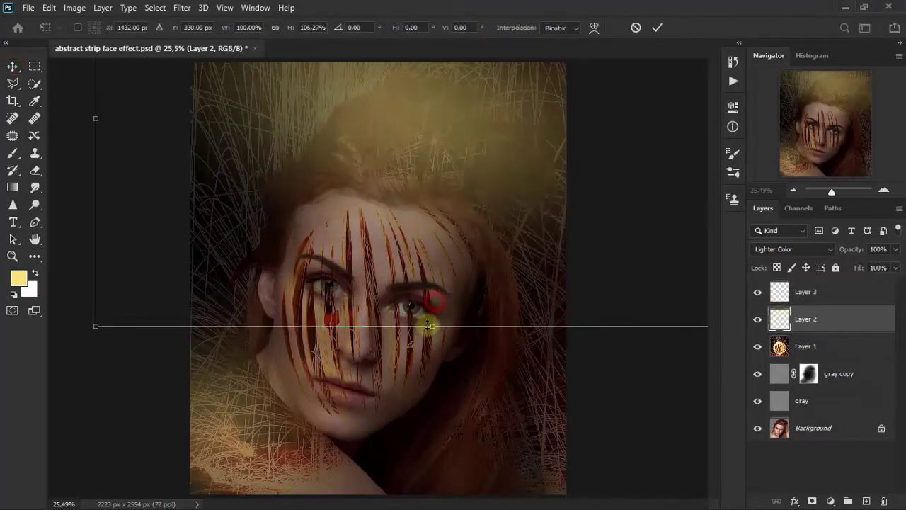
key(ctrl+minus)
key(ctrl+minus)
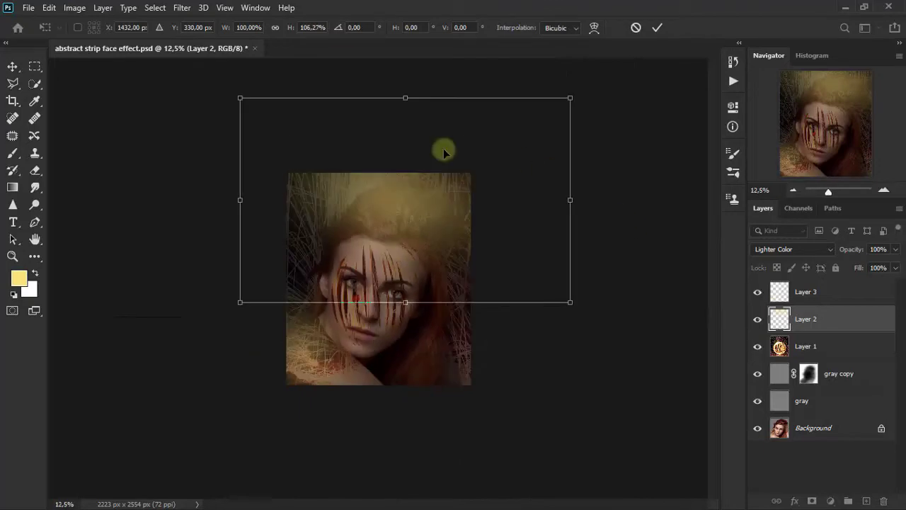
drag(405, 97, 413, 67)
drag(444, 222, 467, 226)
drag(563, 193, 588, 192)
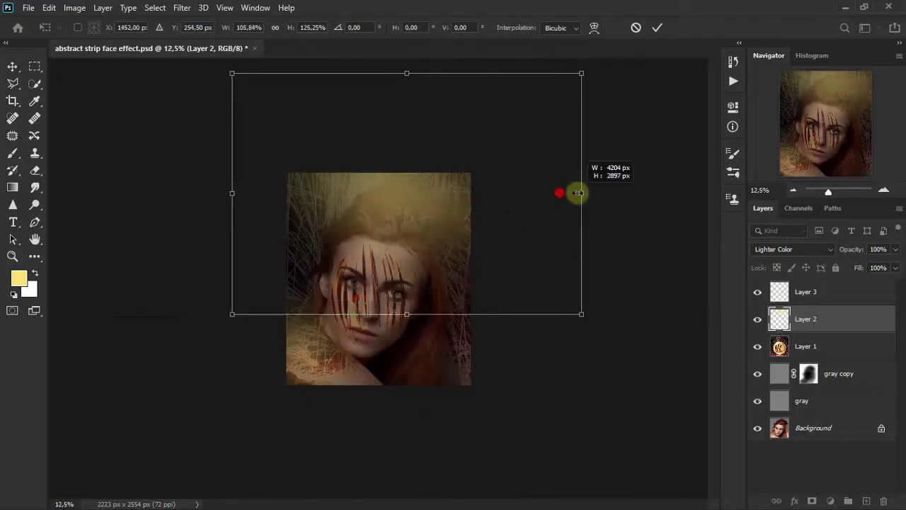
click(13, 65)
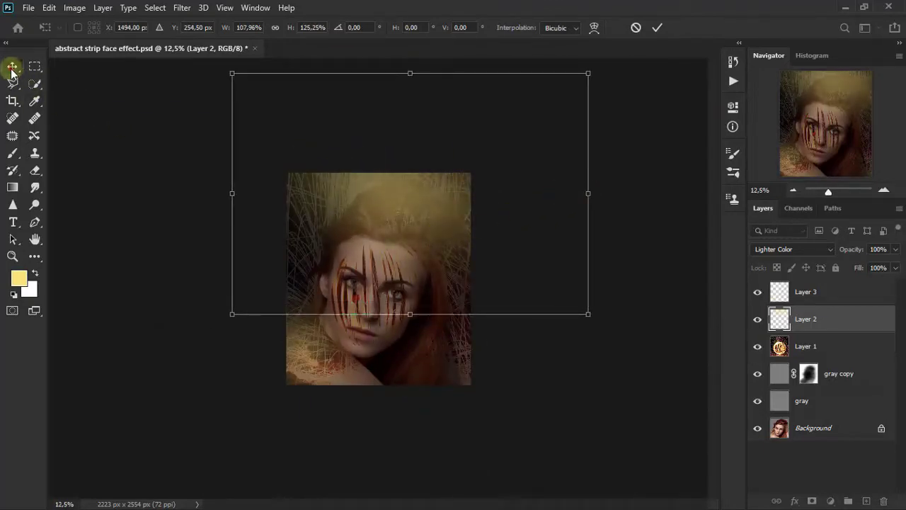
Fit the document on screen and lower Layer 2's opacity to about 90%.
click(221, 8)
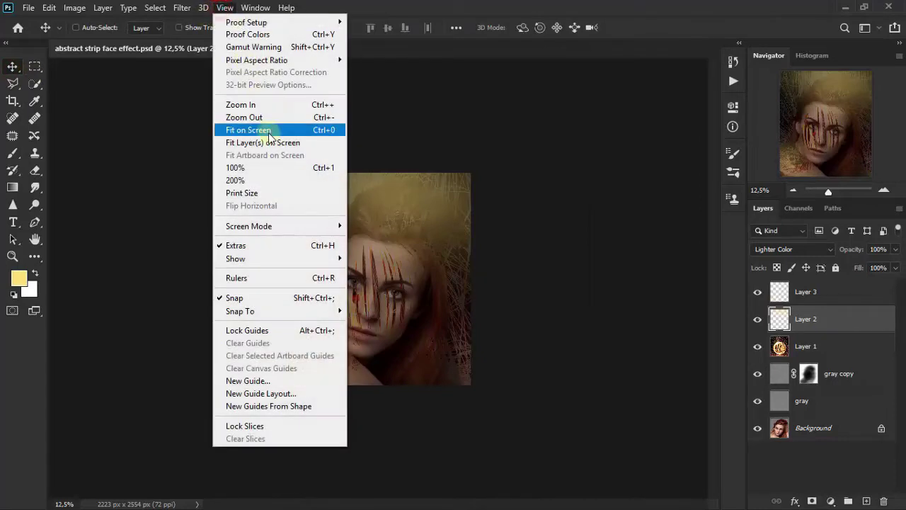
click(269, 130)
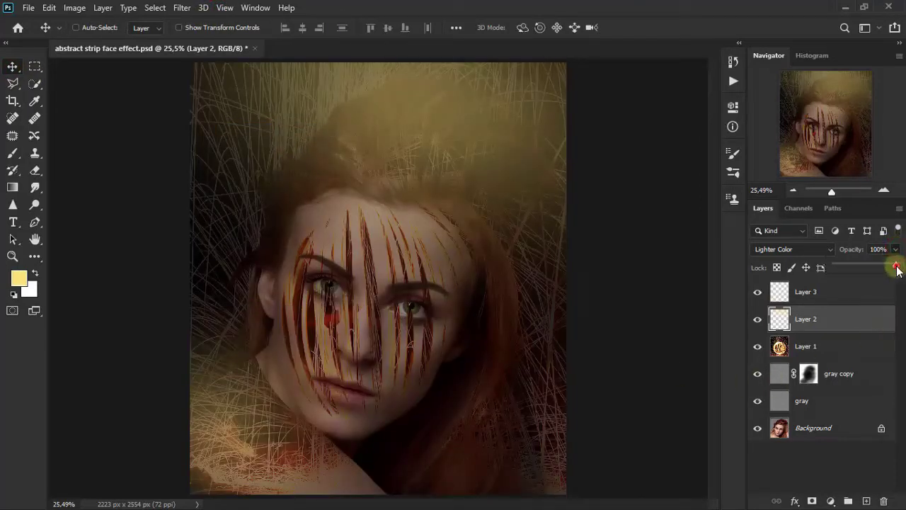
drag(890, 267, 887, 267)
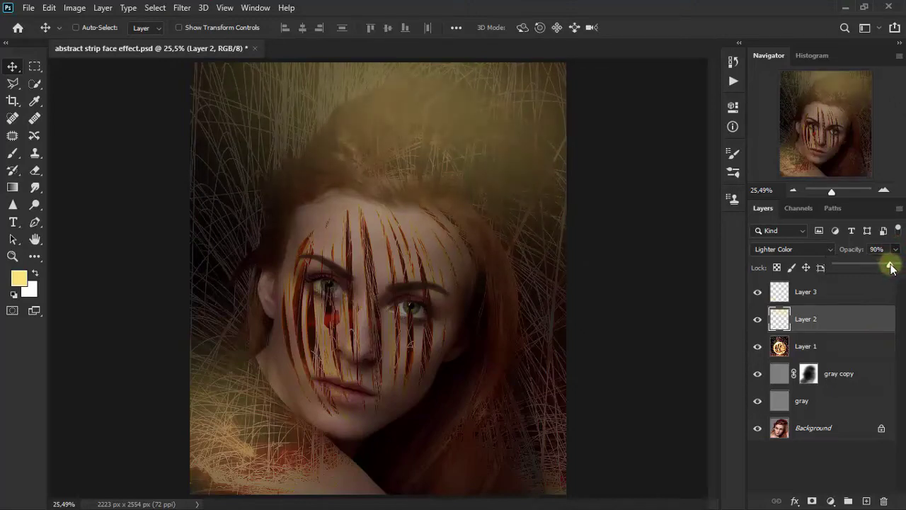
click(757, 317)
click(863, 301)
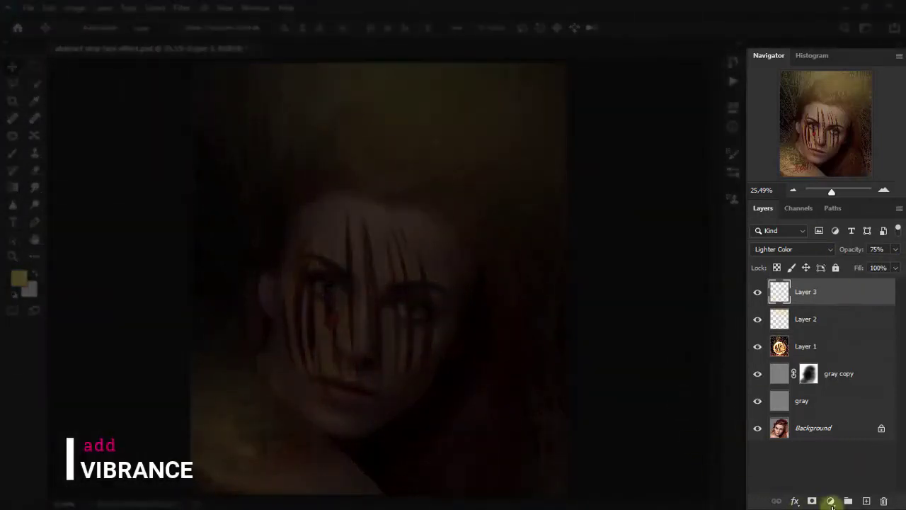
Add a Vibrance adjustment layer with Vibrance +100 and Saturation -28, then compare it.
click(832, 500)
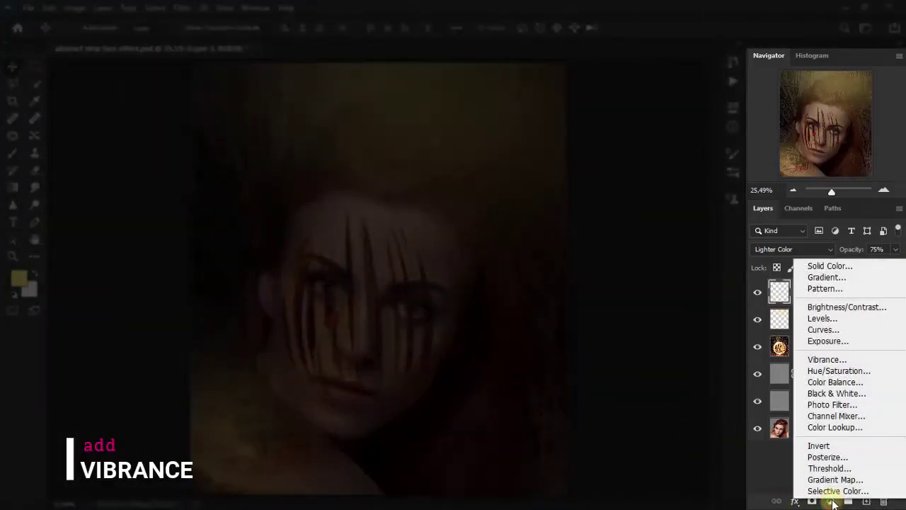
click(828, 359)
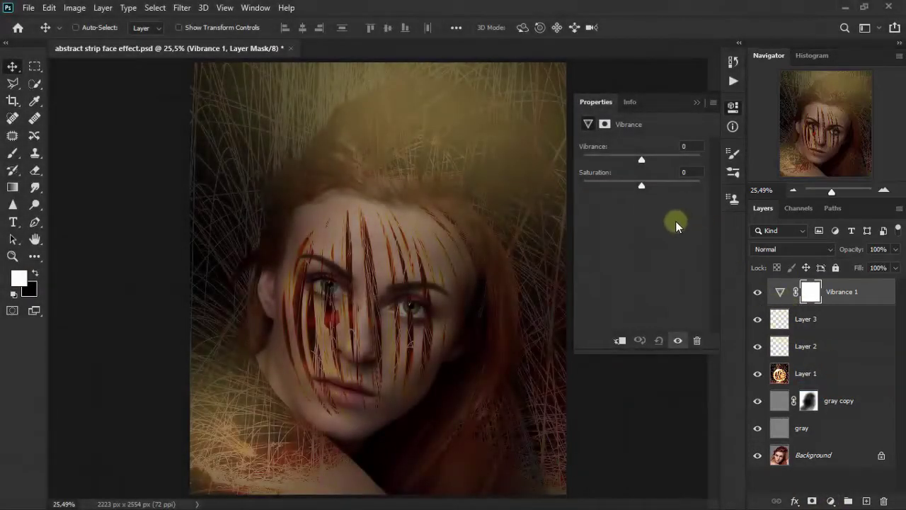
drag(643, 163, 725, 172)
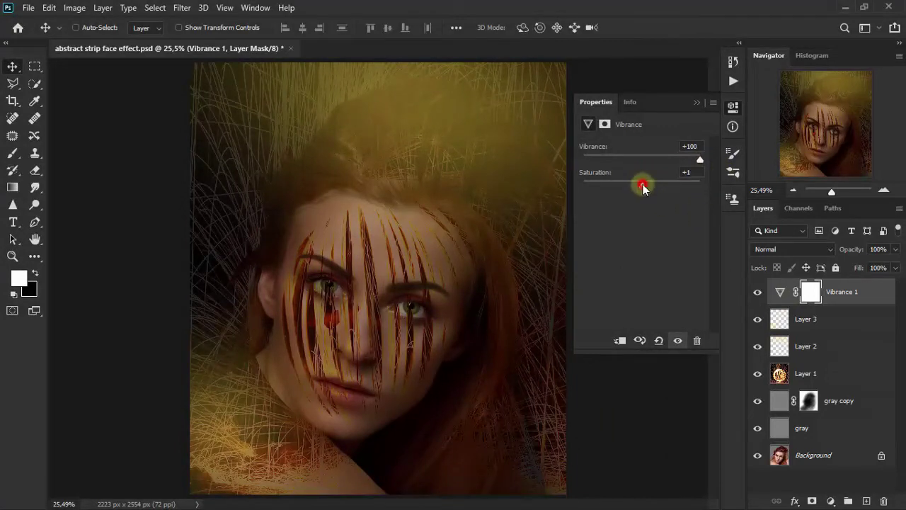
drag(626, 188, 623, 186)
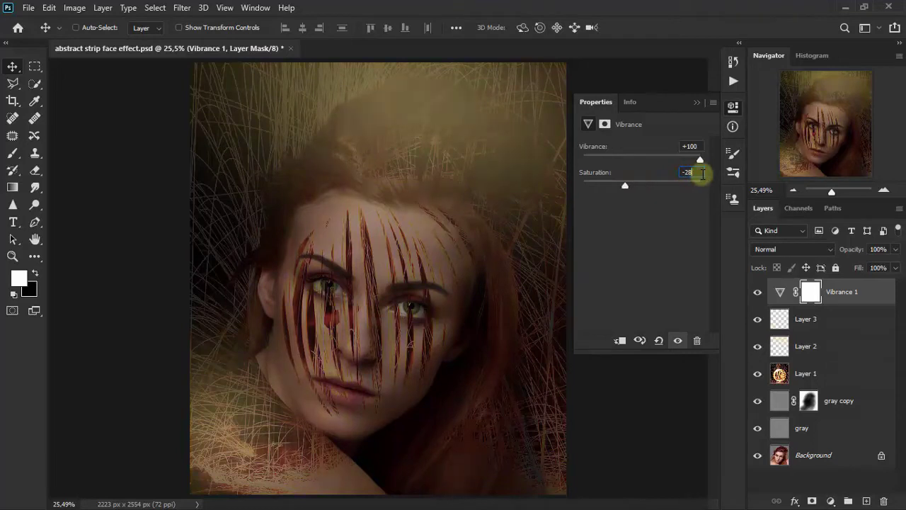
click(697, 105)
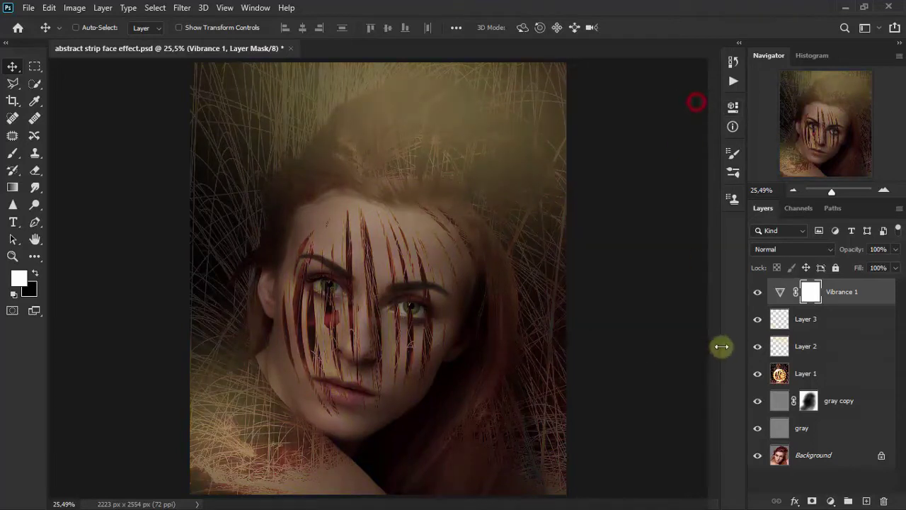
click(757, 292)
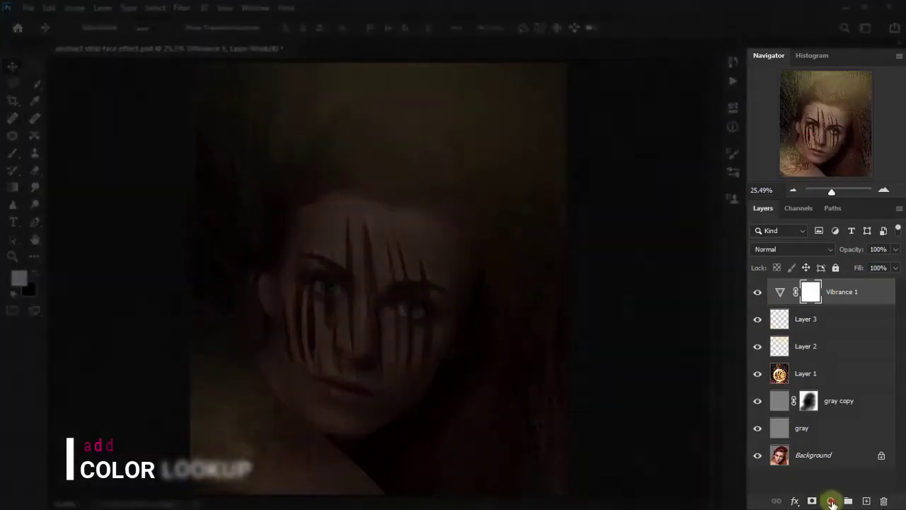
Add a Color Lookup adjustment layer using the Crisp_Winter.look 3D LUT.
click(830, 502)
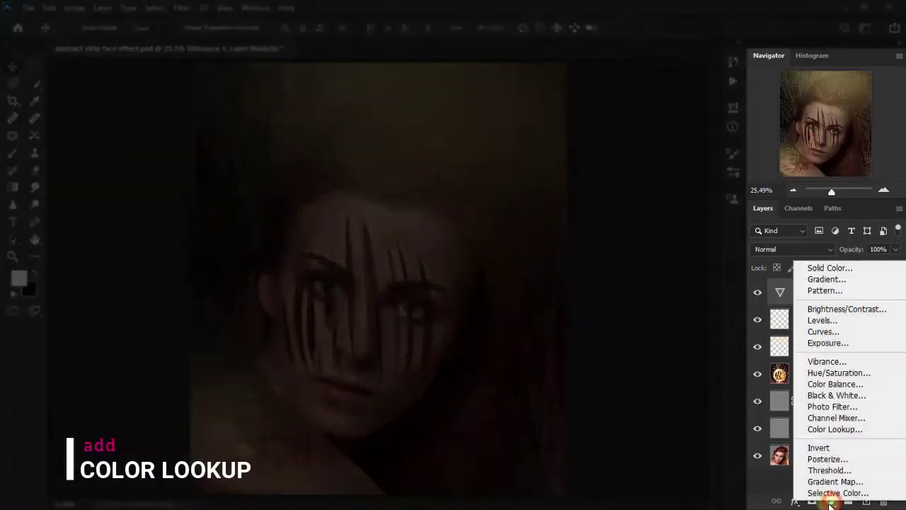
click(849, 431)
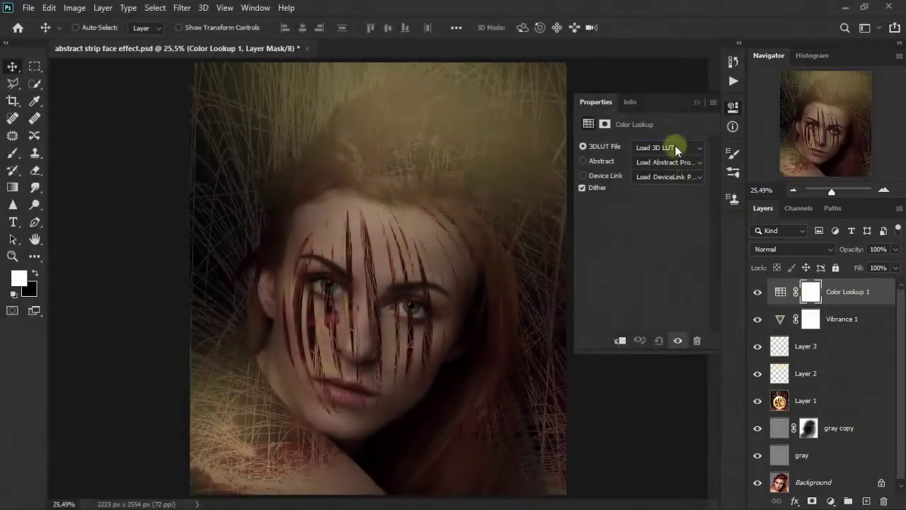
click(676, 149)
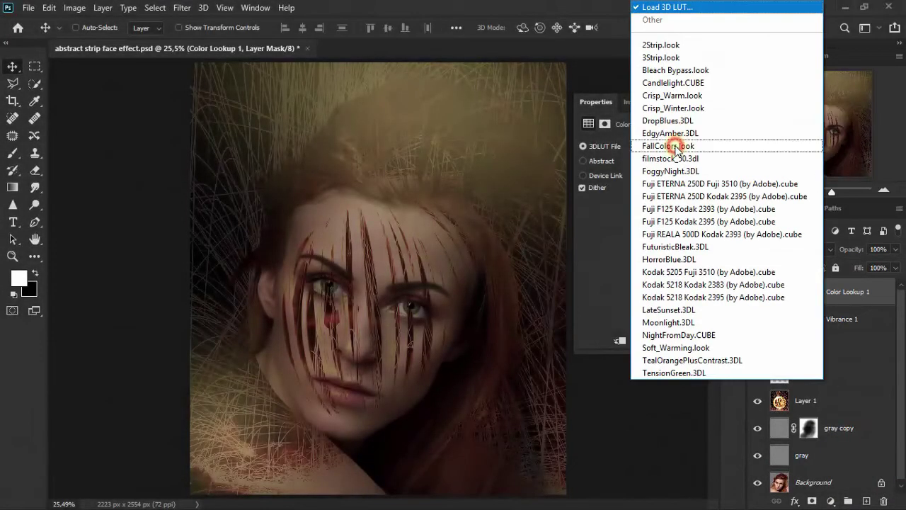
click(710, 110)
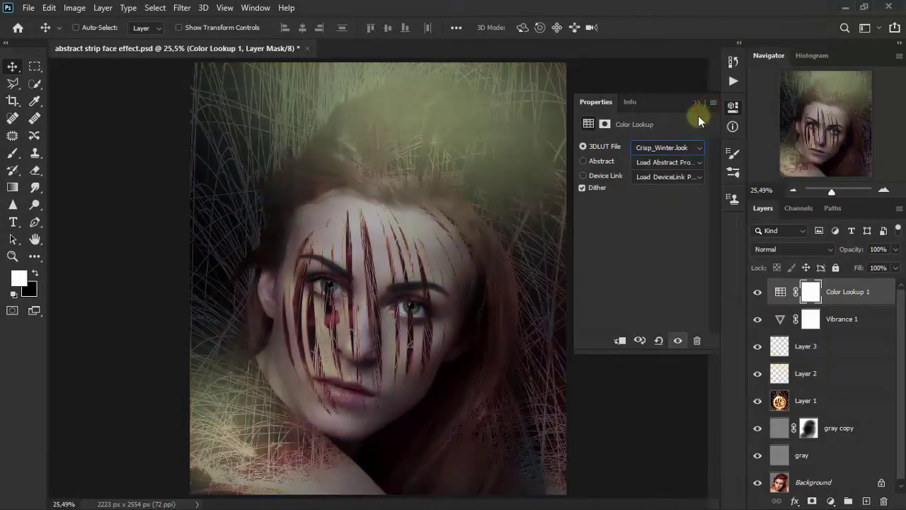
click(697, 103)
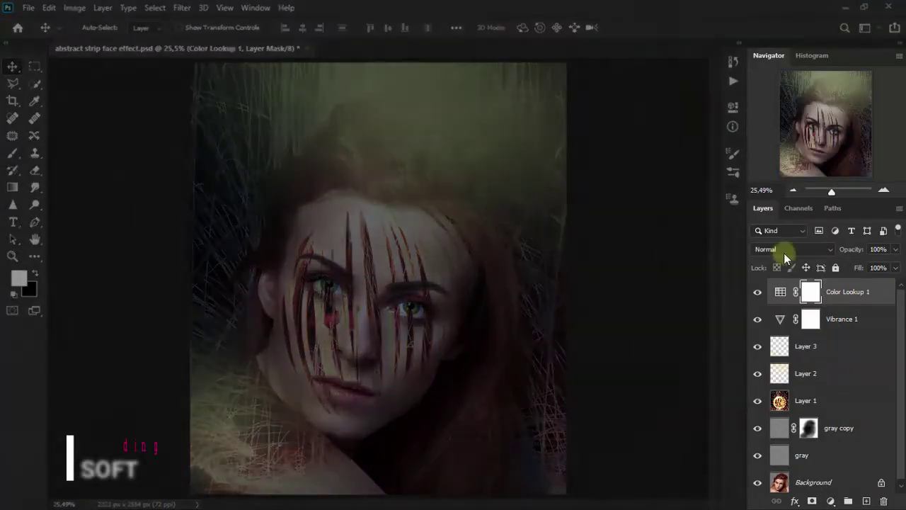
Blend Color Lookup 1 as Soft Light at 48% opacity and compare it on and off.
click(788, 251)
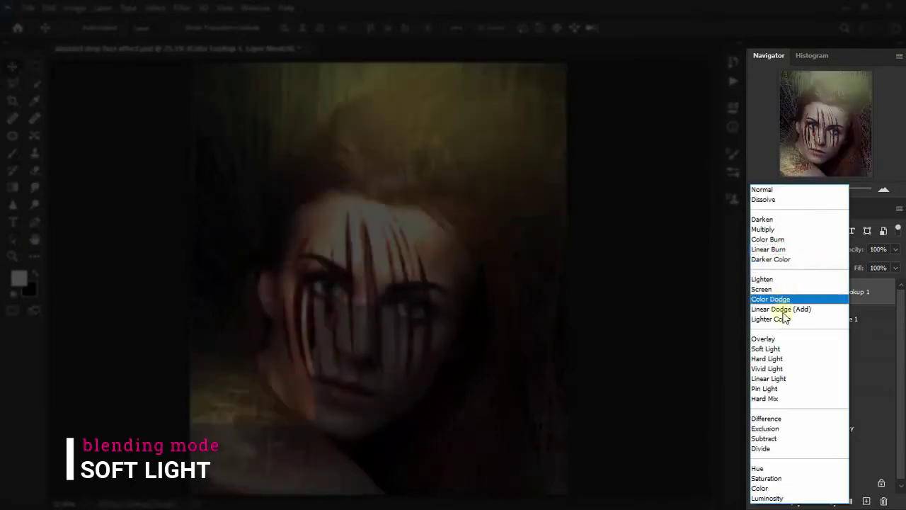
click(789, 350)
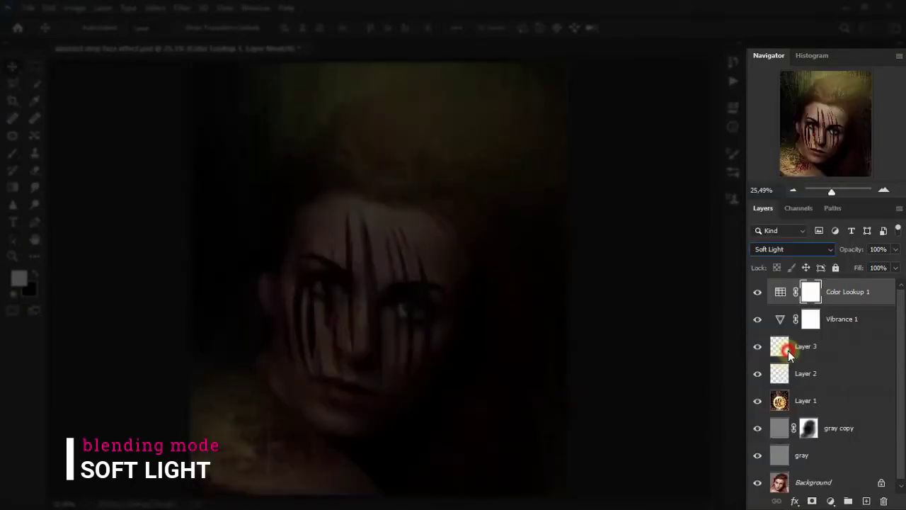
click(895, 249)
drag(898, 265, 871, 266)
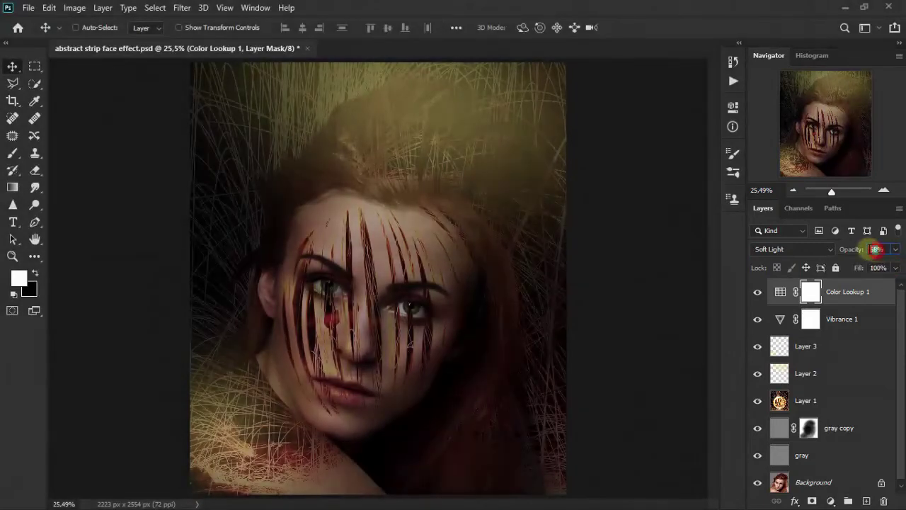
text(48)
key(Return)
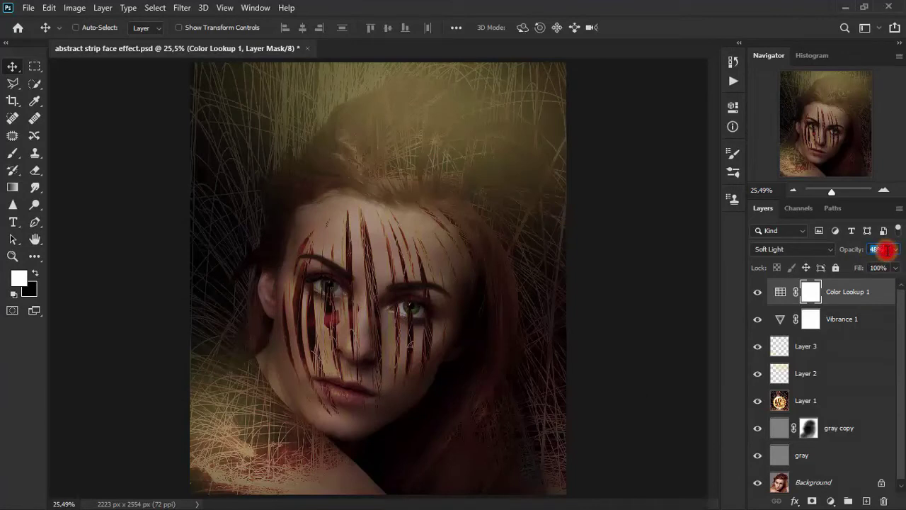
click(757, 293)
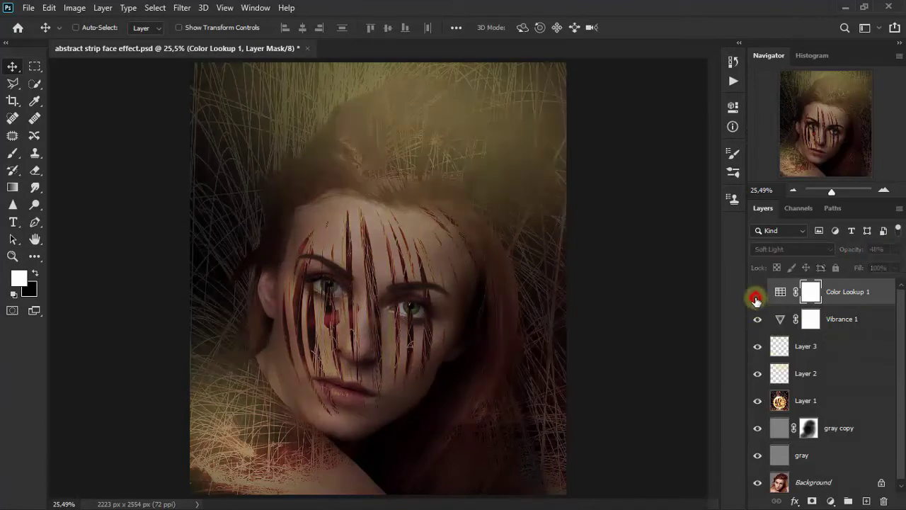
click(757, 293)
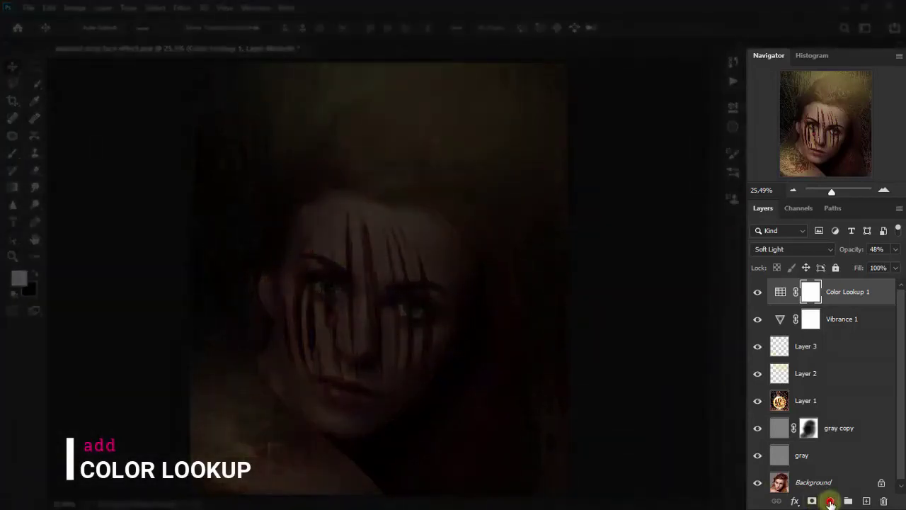
Add a second Color Lookup layer using Bleach Bypass.look and enlarge the Layers panel.
click(831, 501)
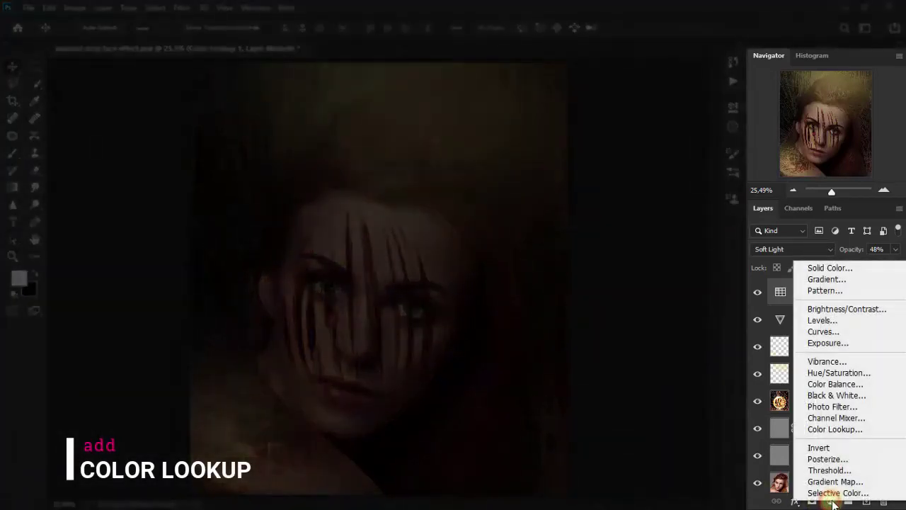
click(853, 430)
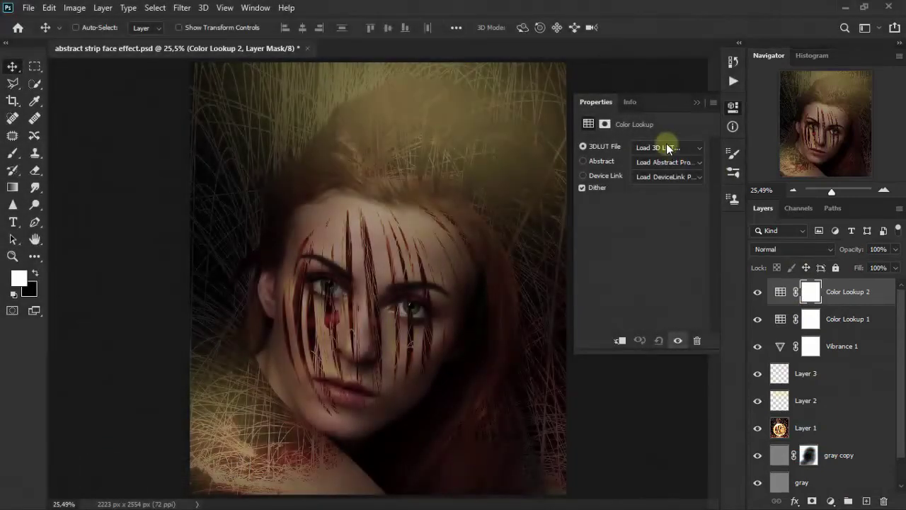
click(668, 148)
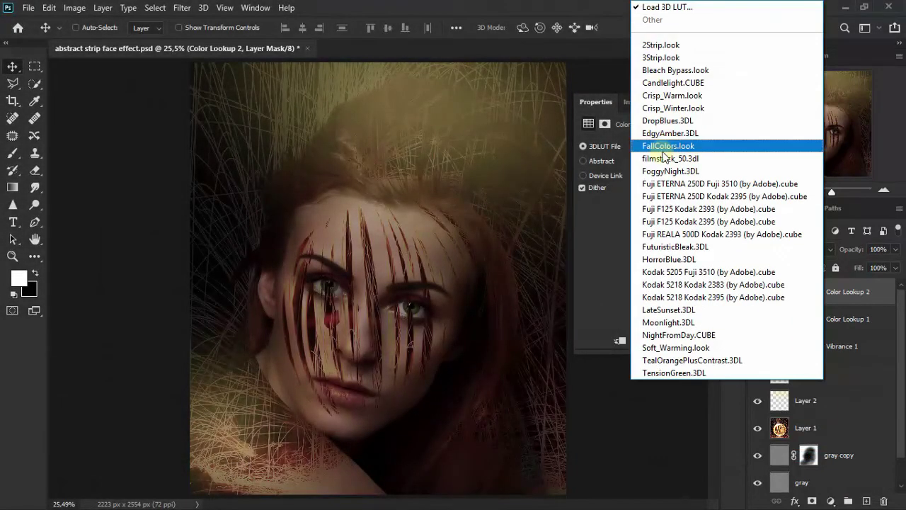
click(706, 70)
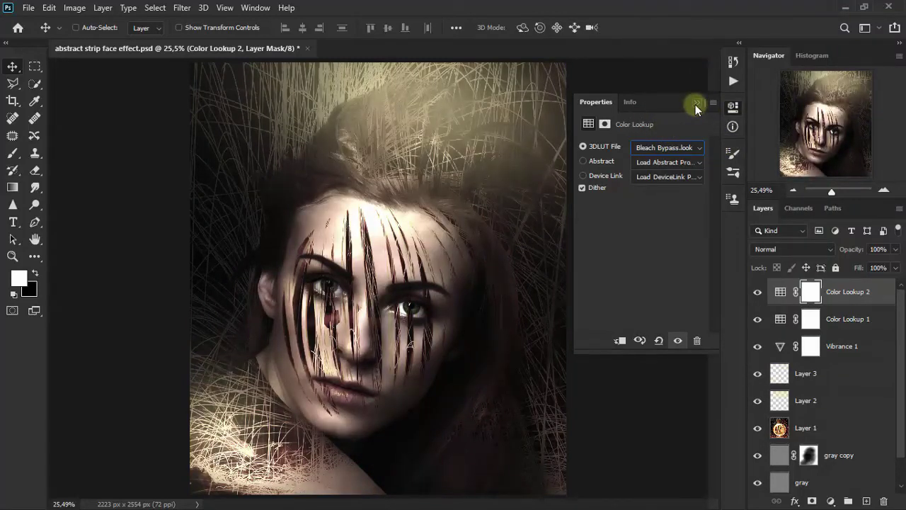
click(696, 104)
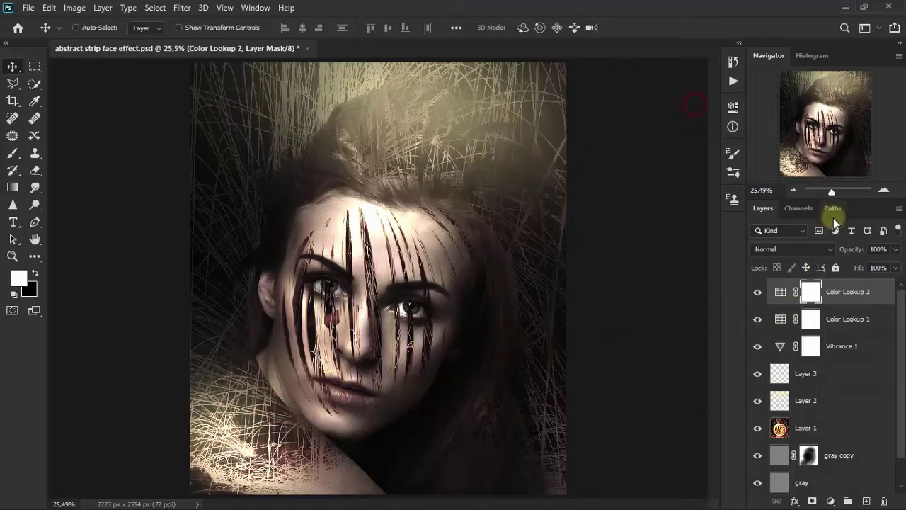
drag(820, 199, 822, 139)
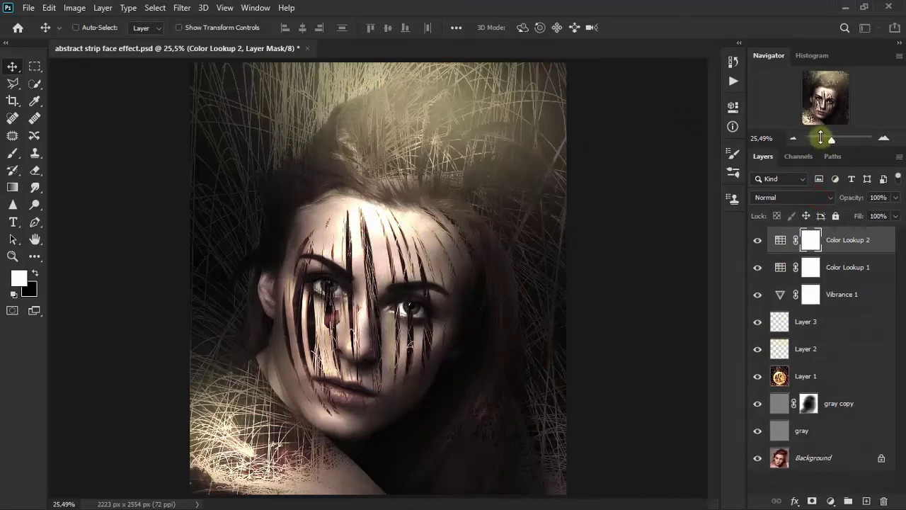
Set Layer 2's opacity to 80% after toggling it to check its effect.
click(823, 349)
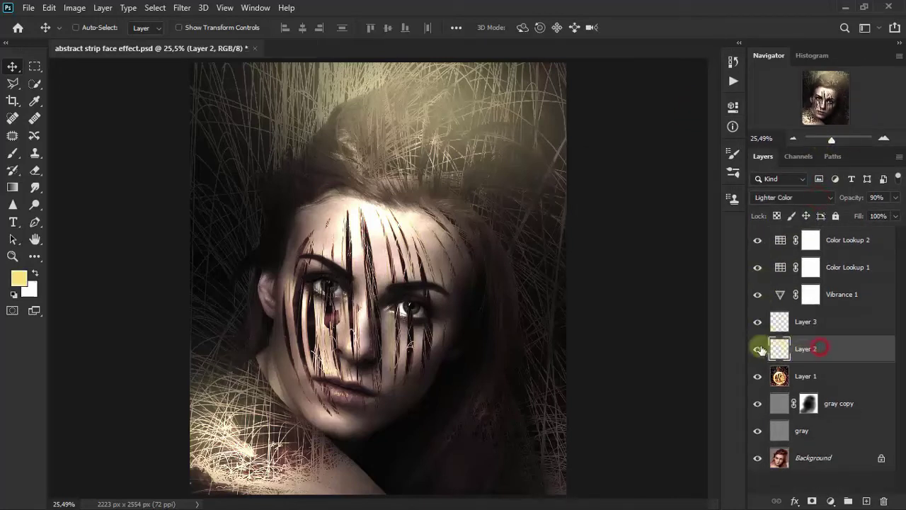
click(758, 348)
click(758, 348)
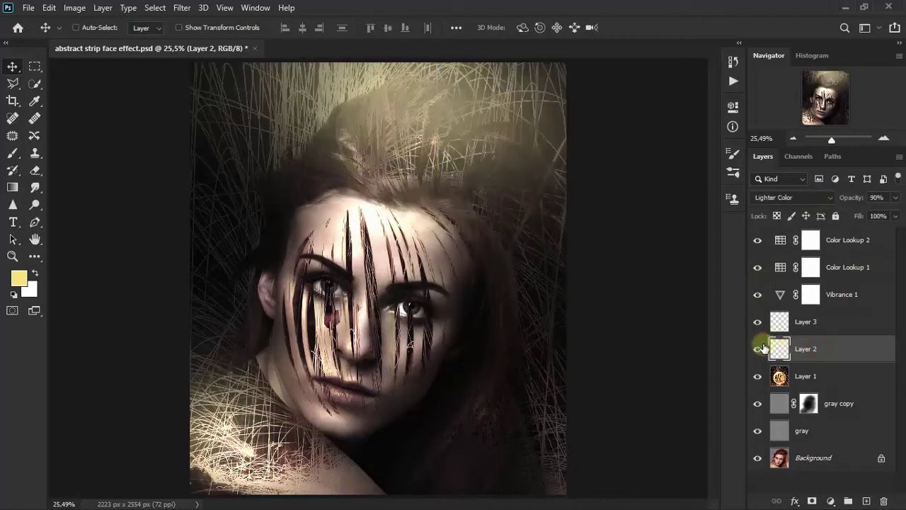
click(895, 198)
drag(892, 214, 886, 219)
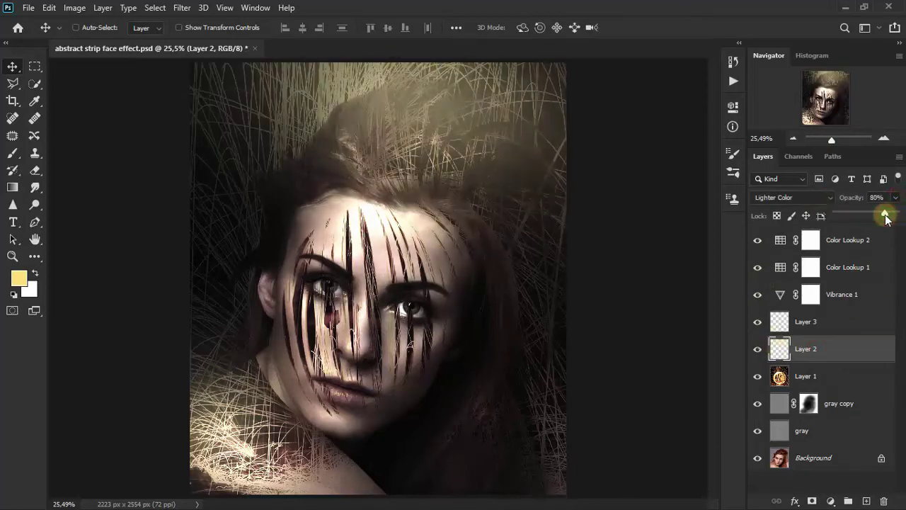
Set Layer 3's opacity to 66% and reselect Color Lookup 2.
click(843, 322)
click(896, 198)
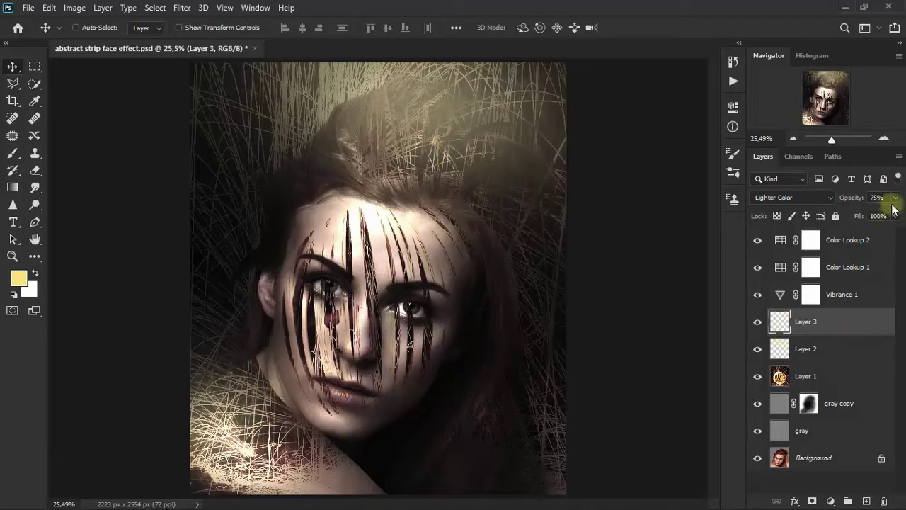
drag(882, 218, 878, 217)
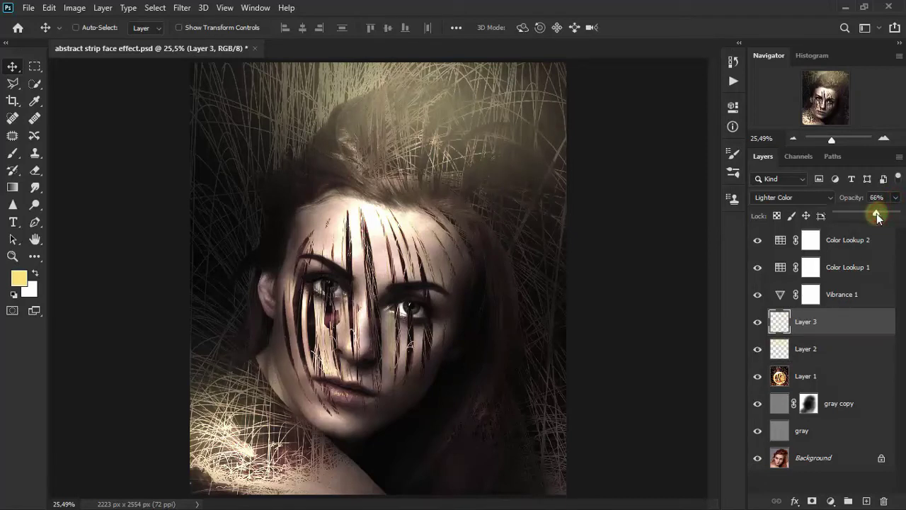
click(842, 245)
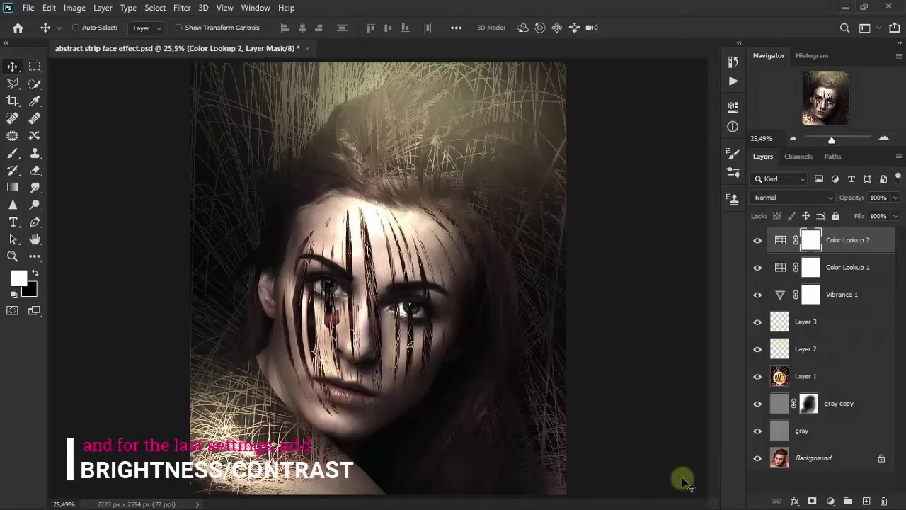
Add a Brightness/Contrast layer with Brightness 2 and Contrast 28, then toggle it to compare.
click(831, 501)
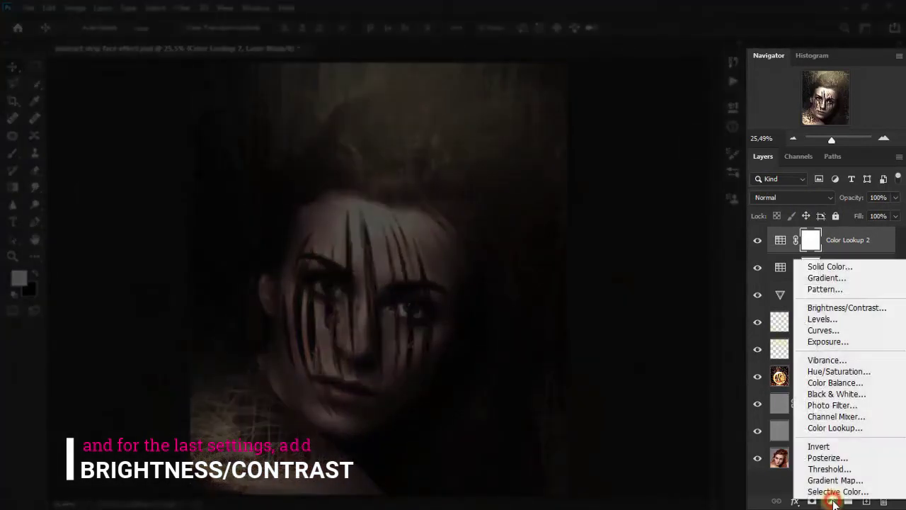
click(857, 307)
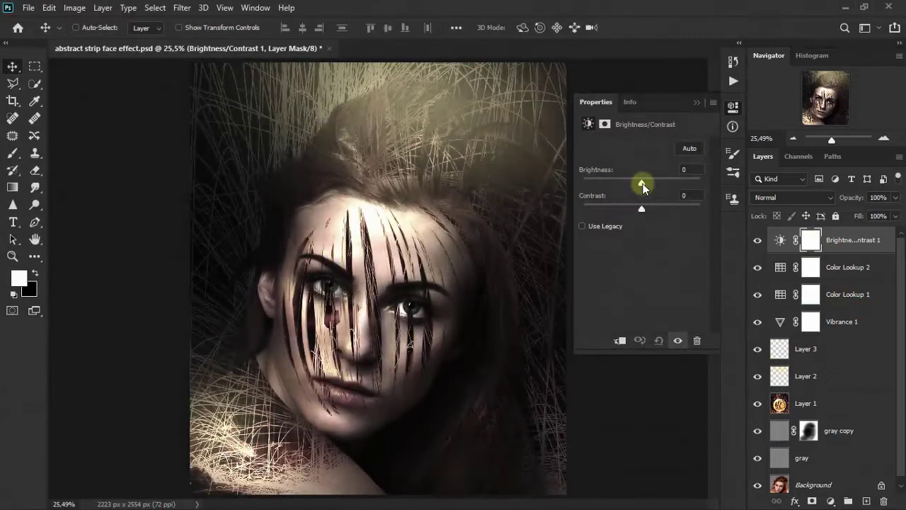
mouse_move(642, 185)
mouse_down()
mouse_move(645, 213)
mouse_move(659, 212)
mouse_up()
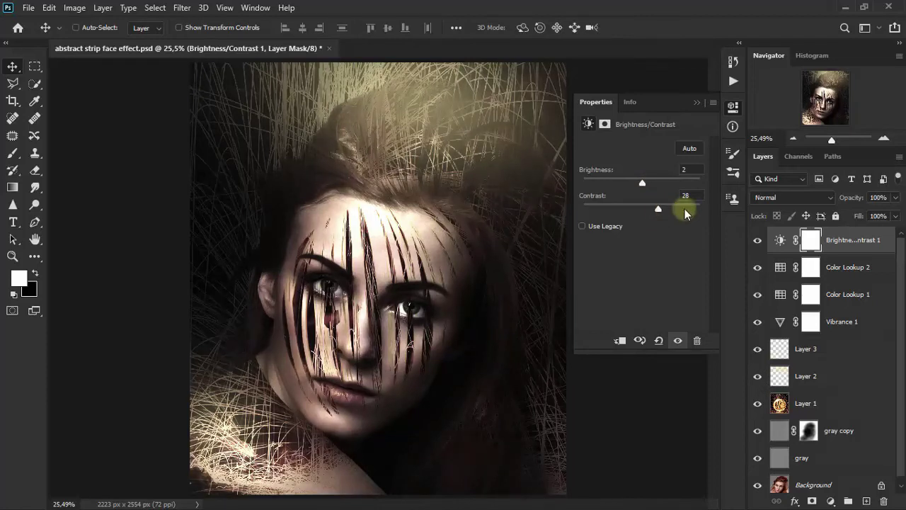
click(691, 195)
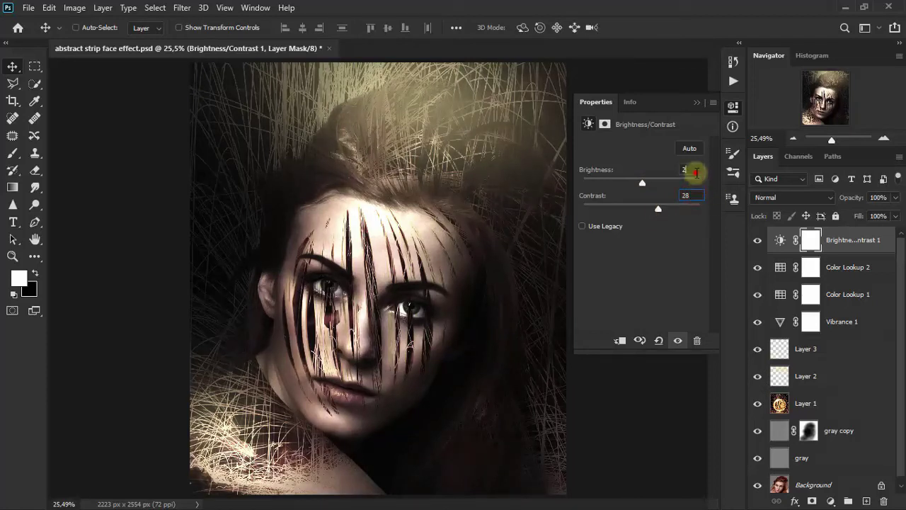
click(699, 104)
click(758, 241)
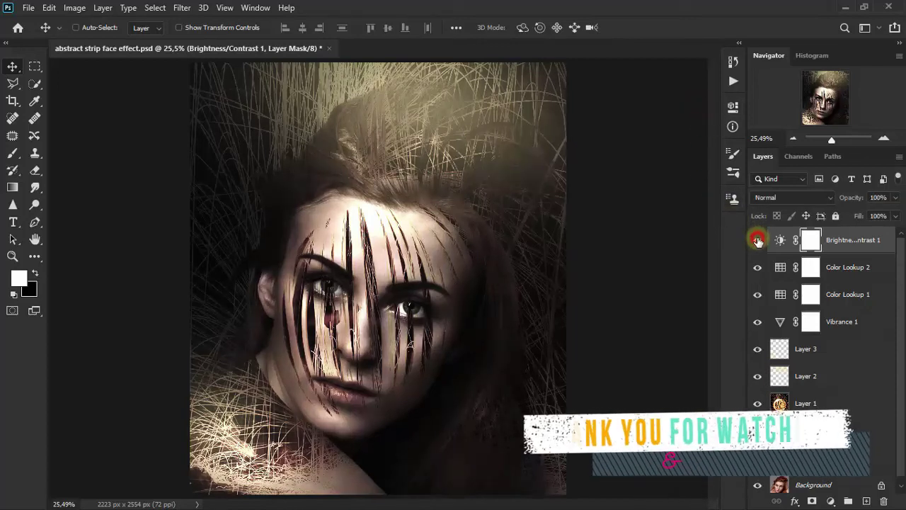